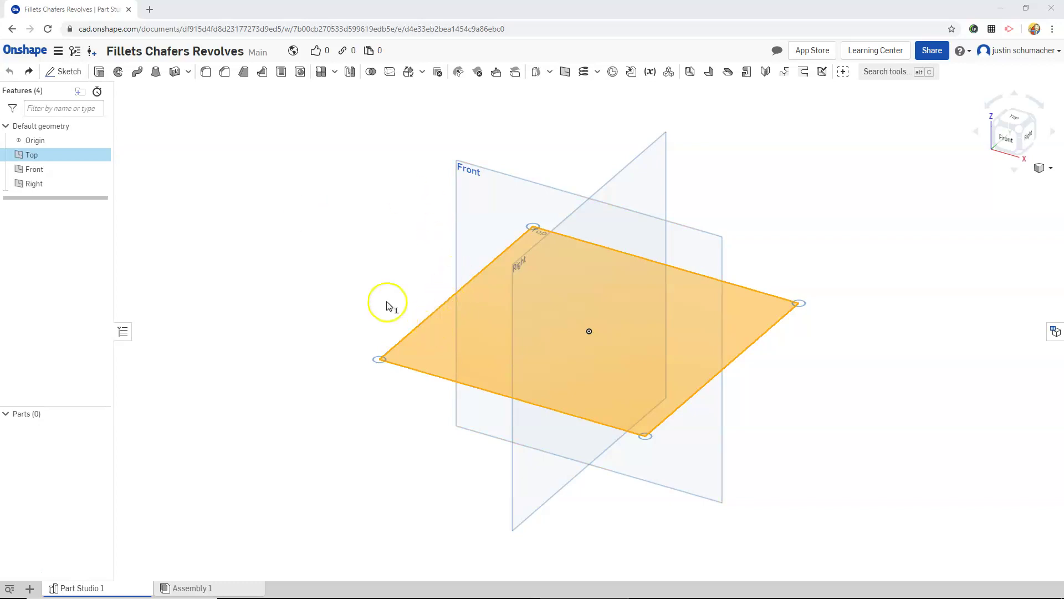
- Start a Top-plane sketch viewed from above and draw a center-point rectangle about the origin
left_click(61, 74)
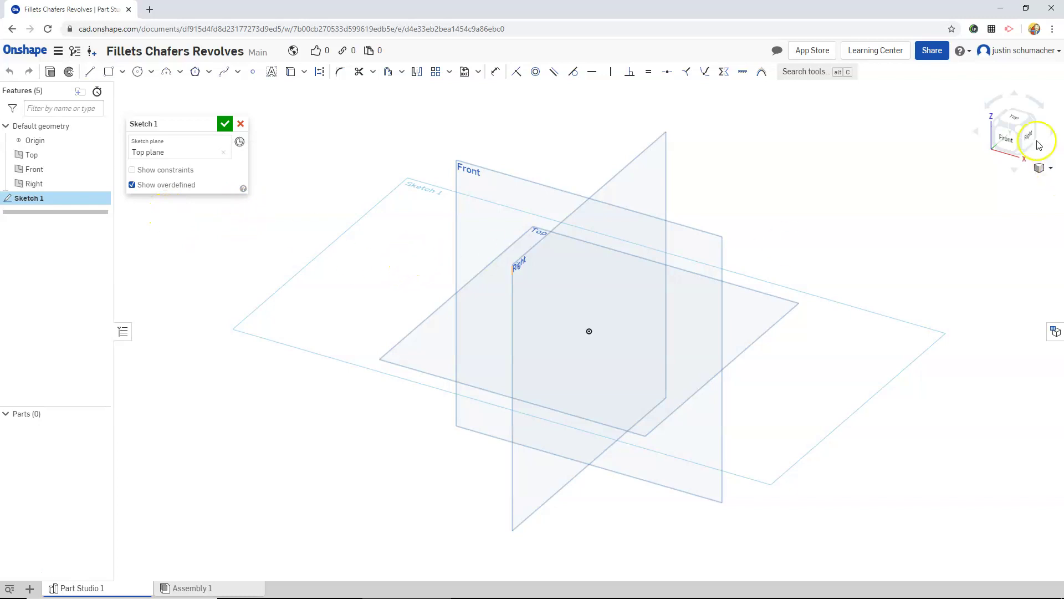
left_click(1012, 118)
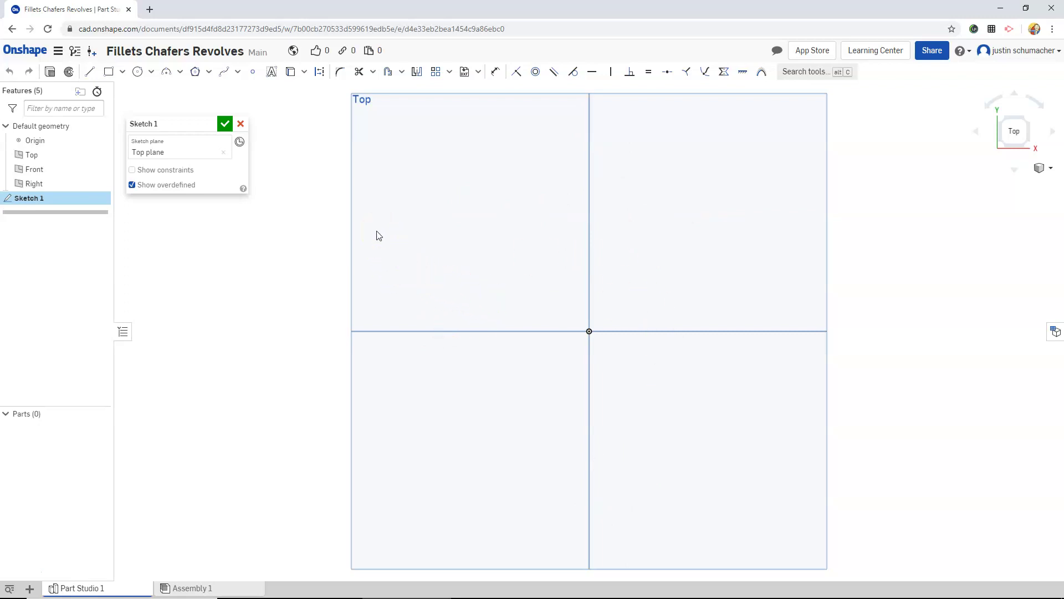
left_click(122, 72)
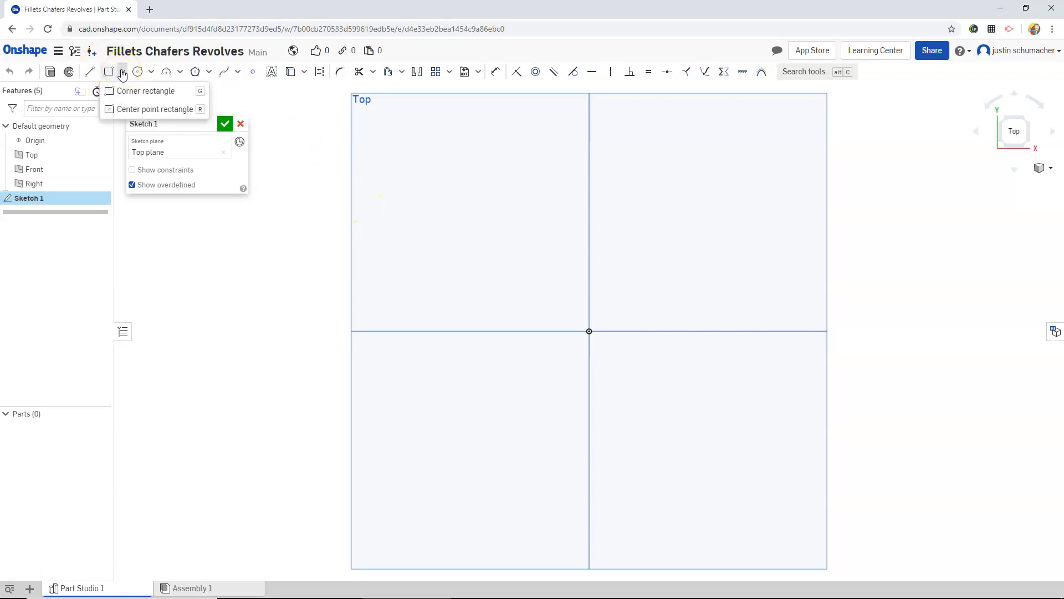
left_click(138, 109)
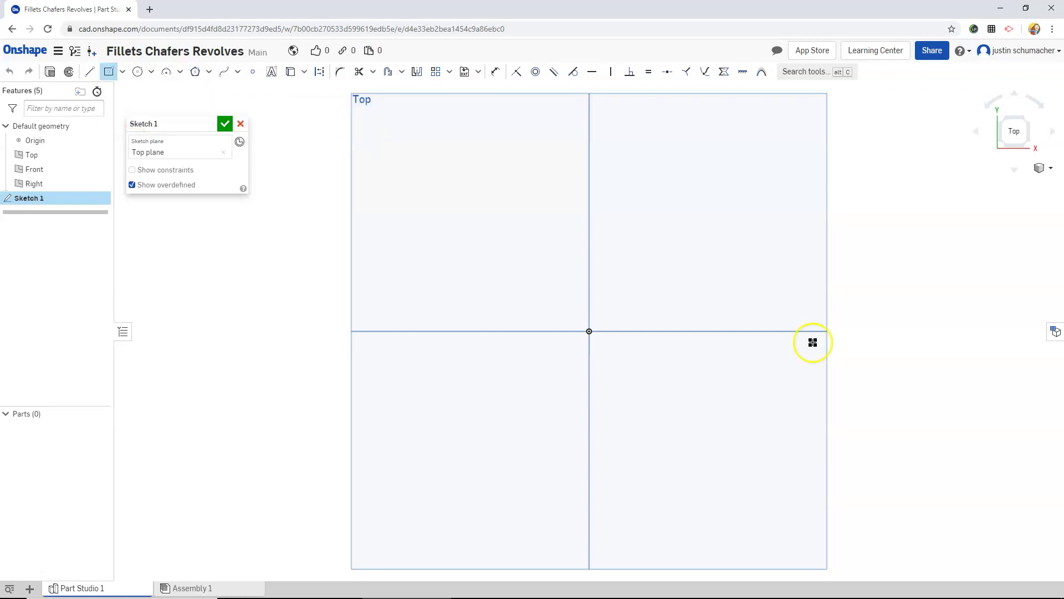
left_click(589, 331)
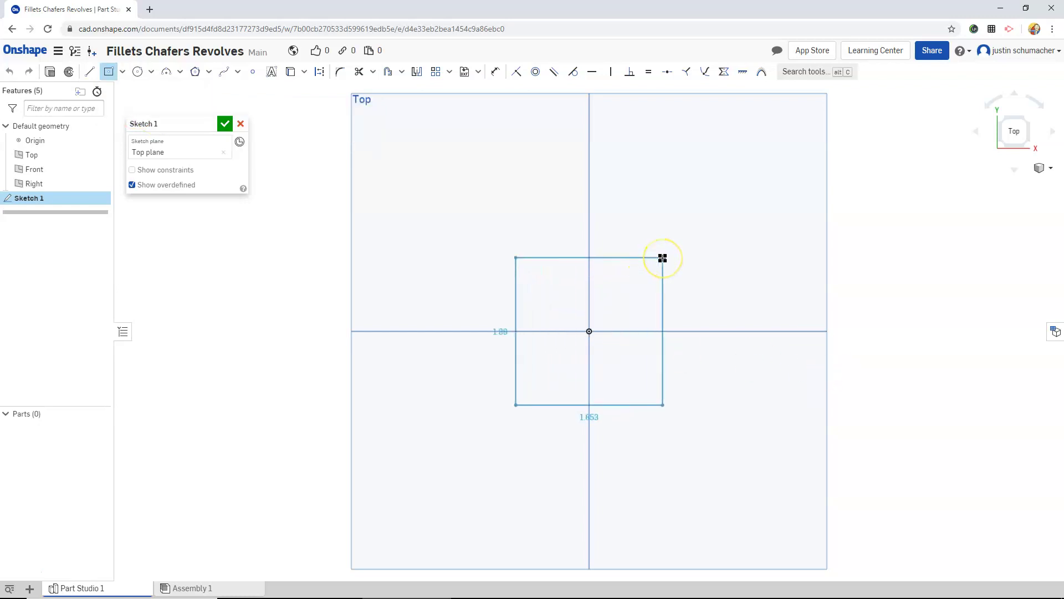
left_click(663, 257)
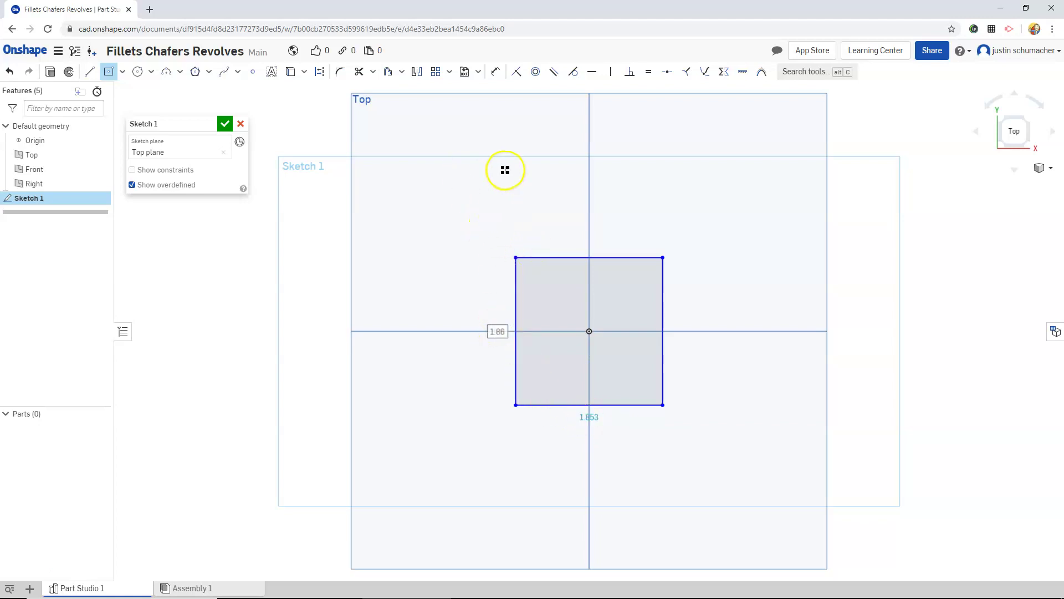
- Dimension the rectangle's top edge to 3 and its left edge to 3
left_click(495, 74)
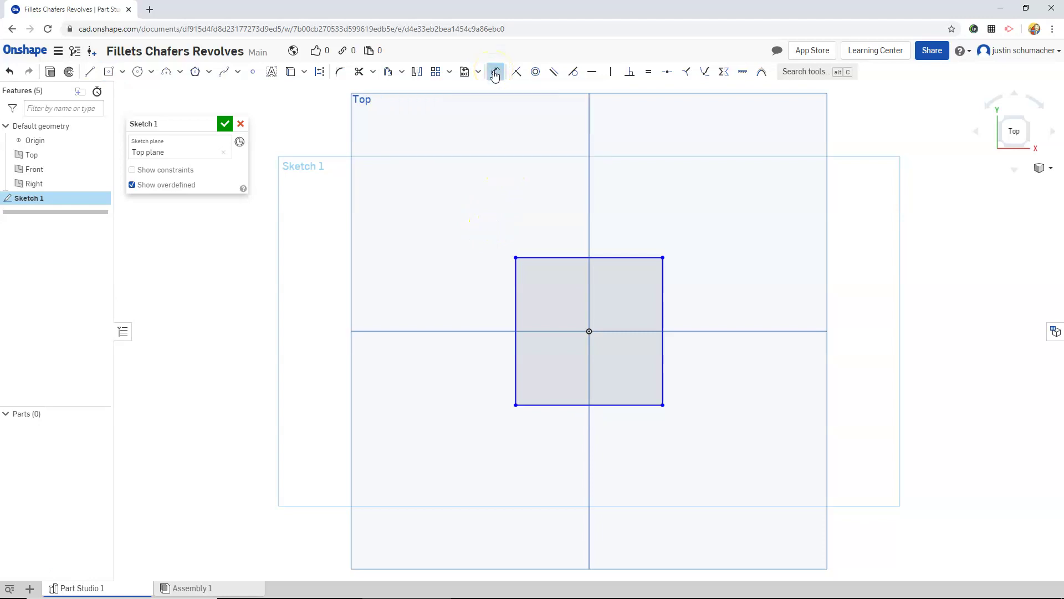
left_click(561, 257)
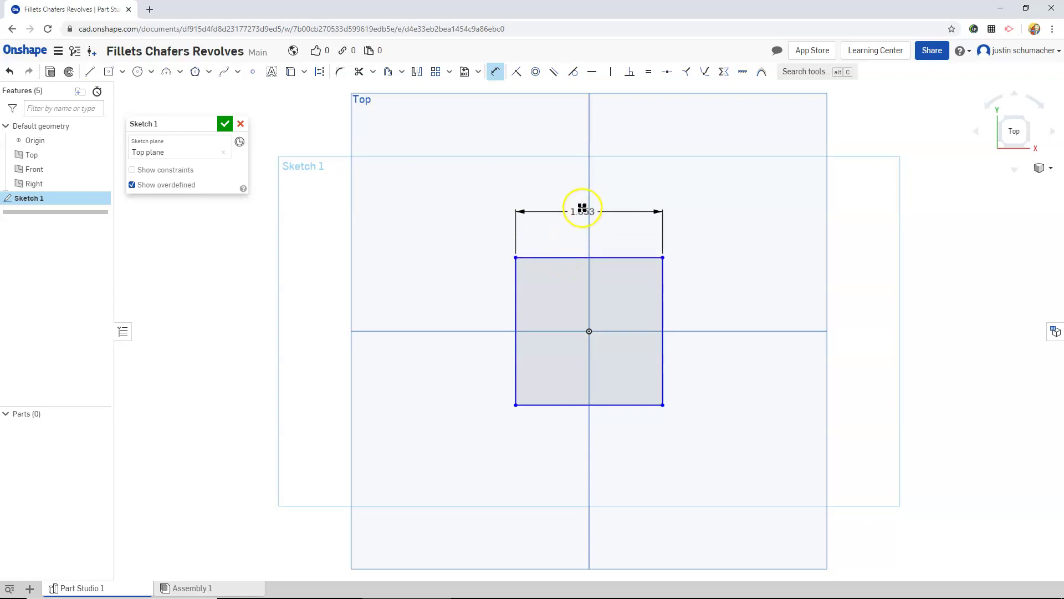
left_click(574, 210)
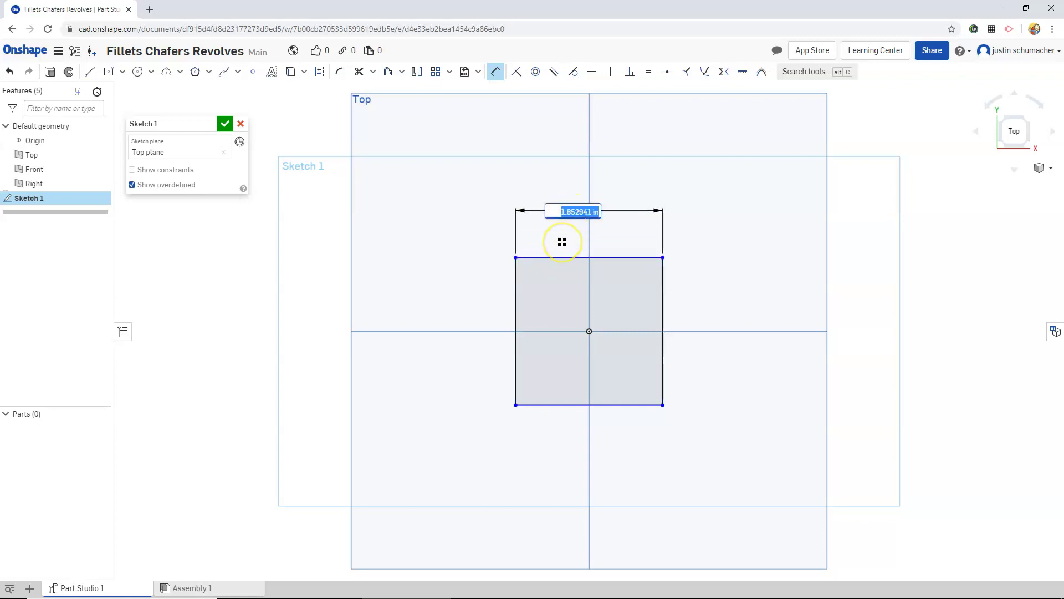
key("Return")
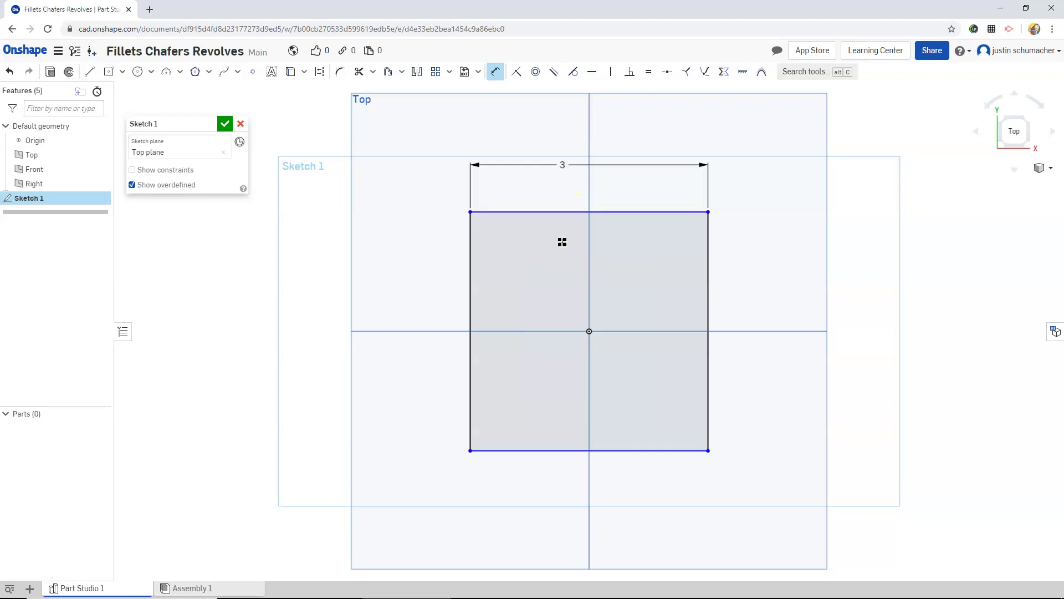
left_click(469, 271)
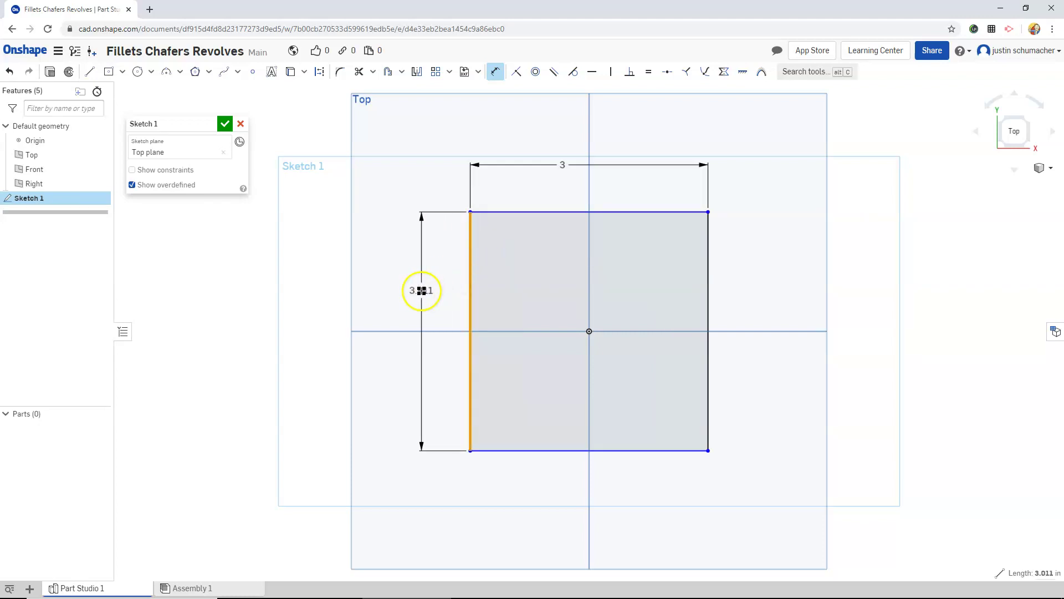
left_click(422, 291)
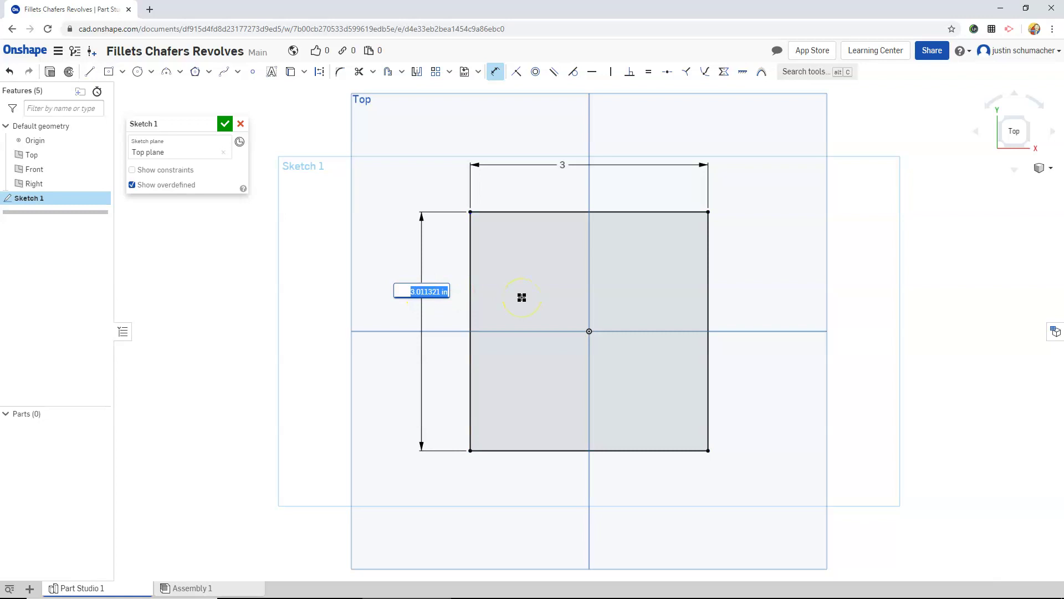
key("Return")
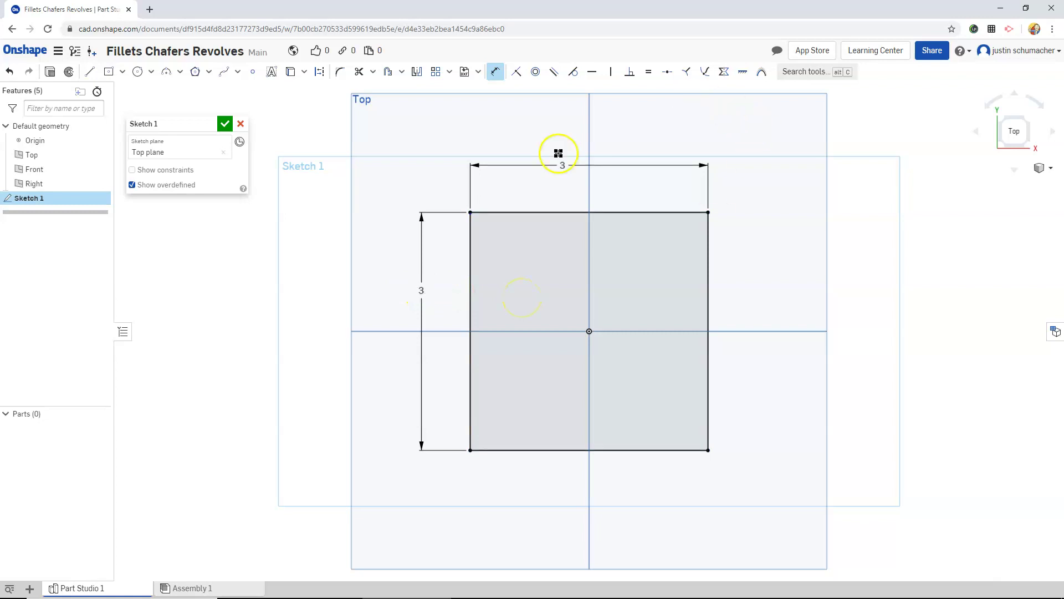
- Accept Sketch 1 and switch to the isometric view
left_click(224, 124)
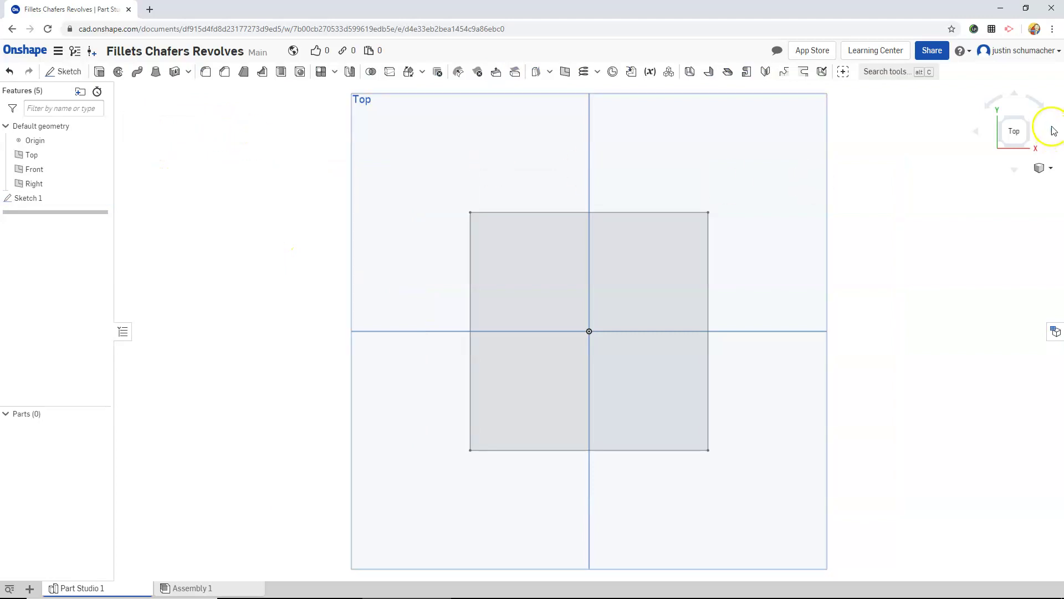
left_click(1050, 172)
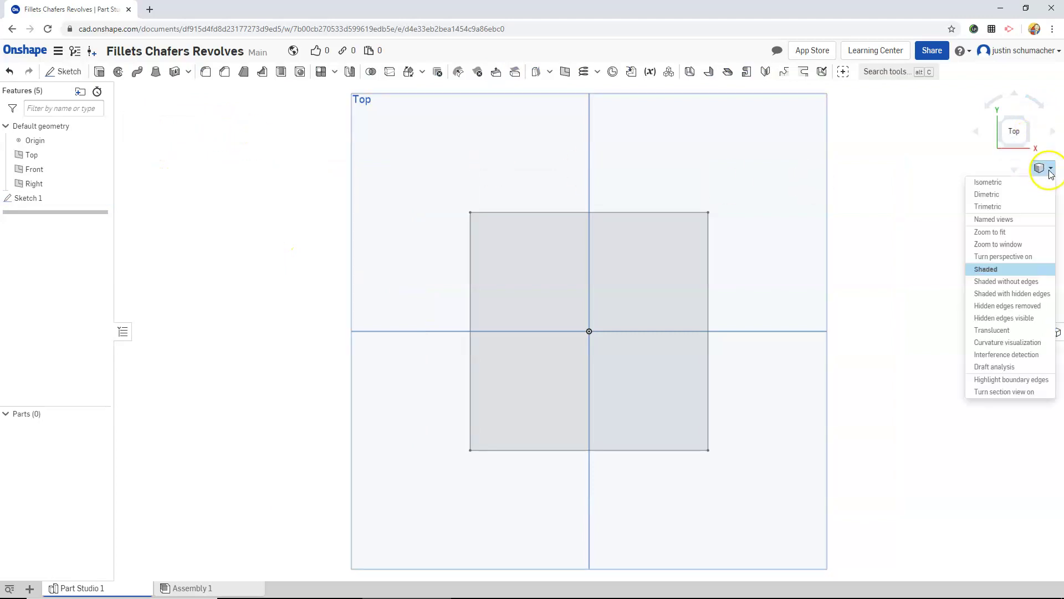
left_click(982, 183)
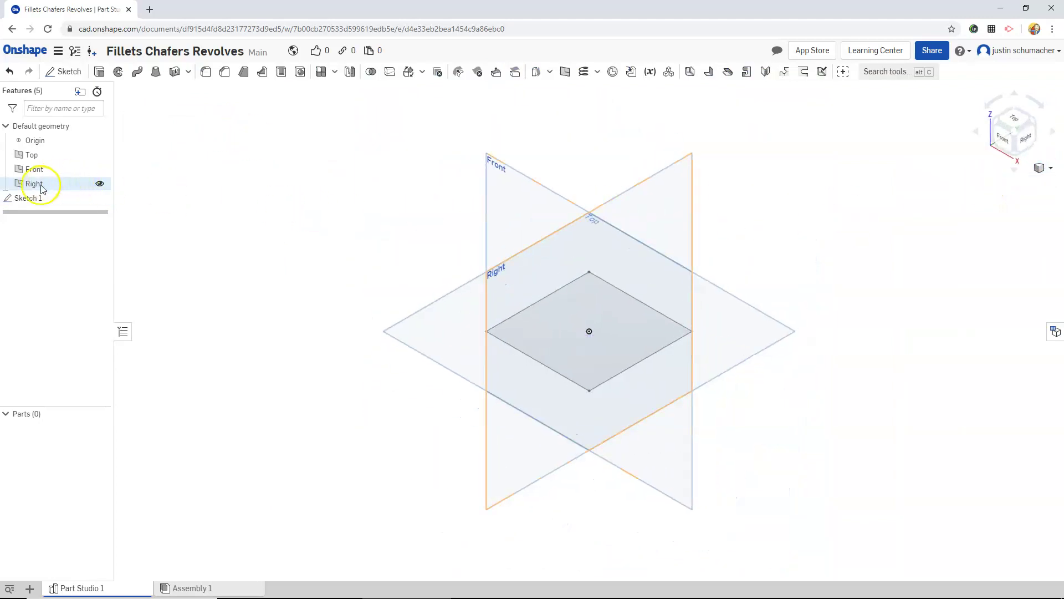
- Extrude Sketch 1 to a depth of 3 in
left_click(25, 204)
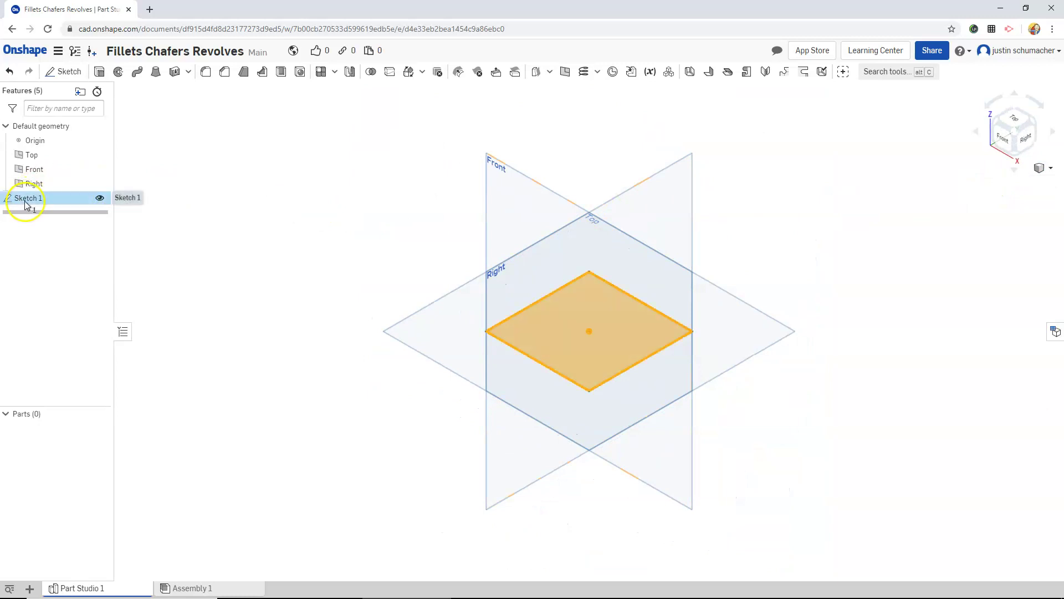
left_click(99, 71)
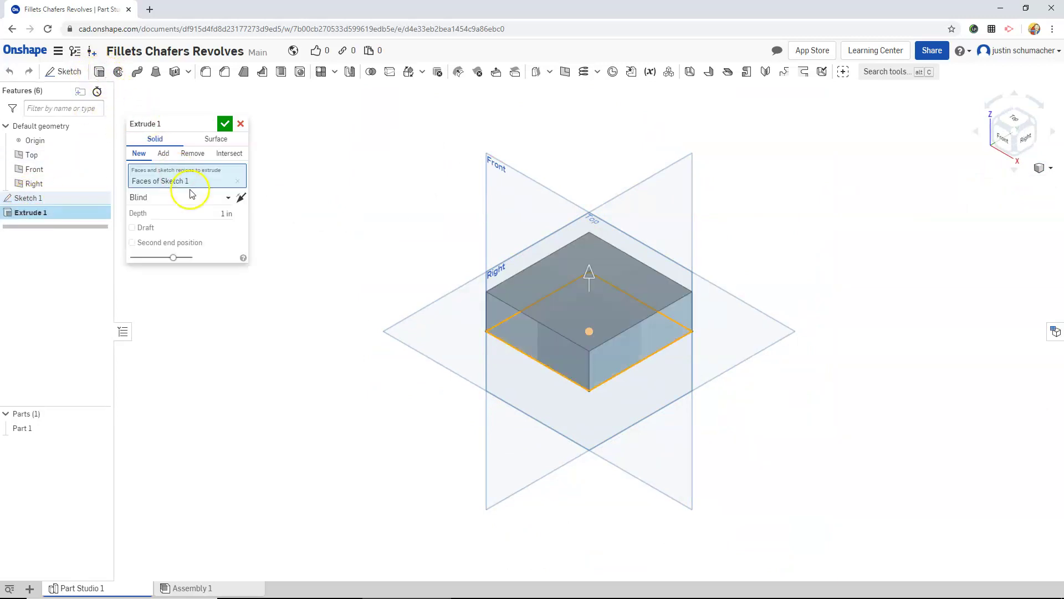
left_click(224, 214)
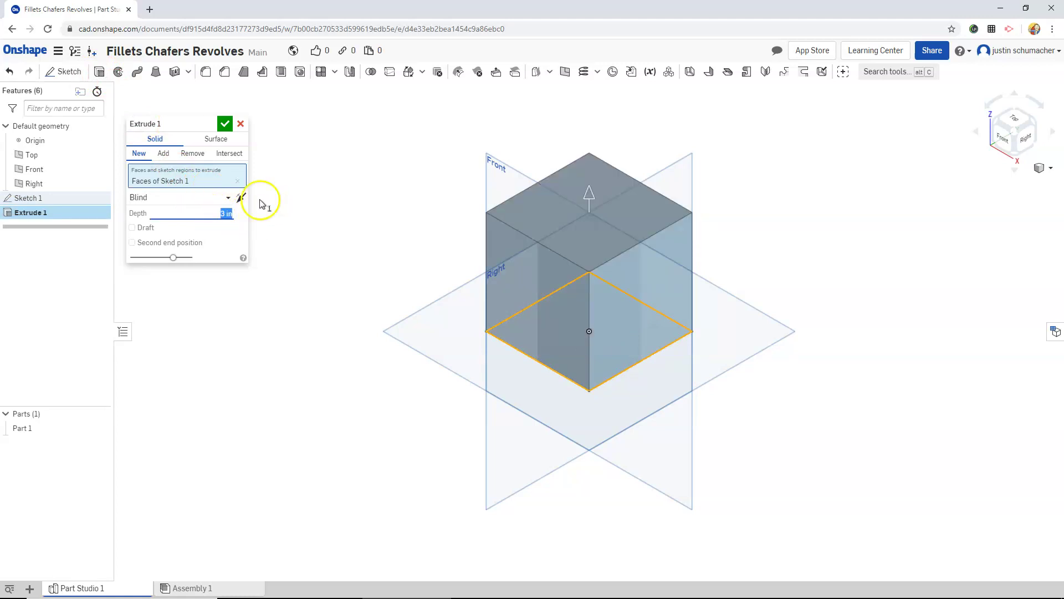
left_click(225, 123)
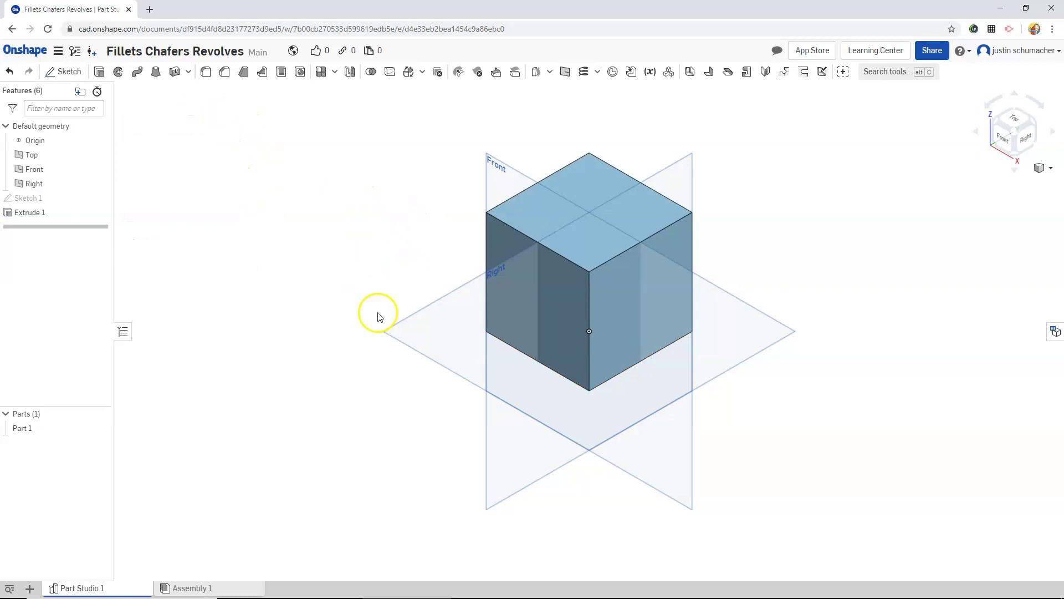
right_click_drag(408, 321, 378, 295)
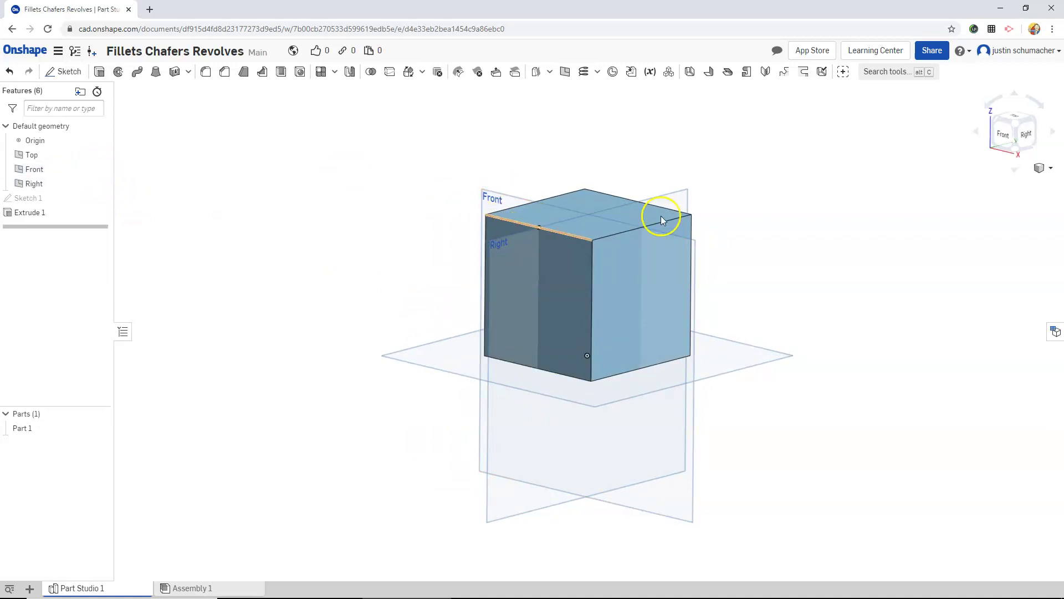
- Hide the Right and Front planes and recentre the isometric view of the cube
left_click(100, 184)
left_click(101, 170)
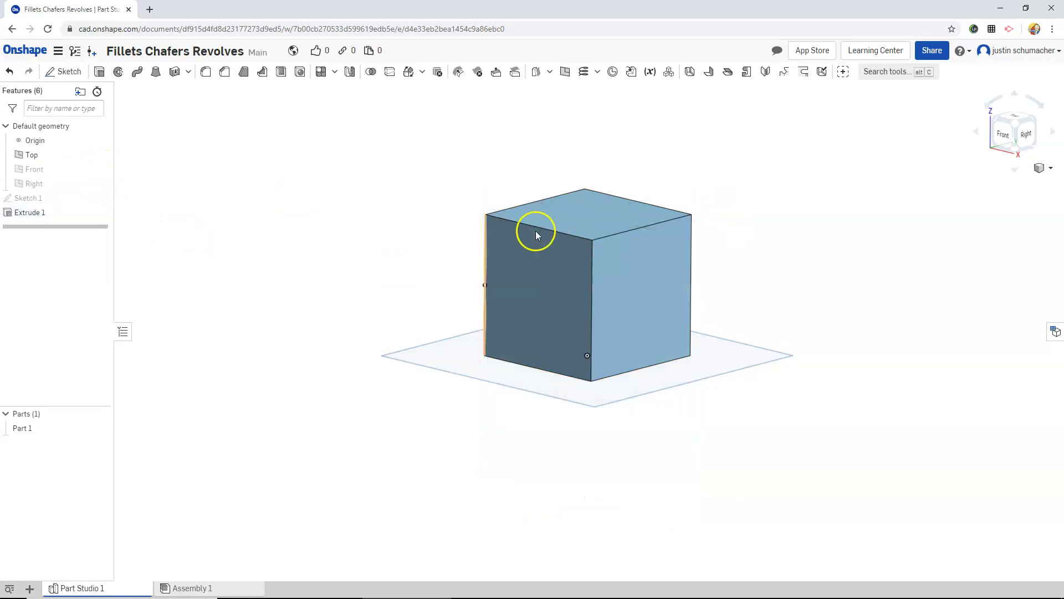
key("p")
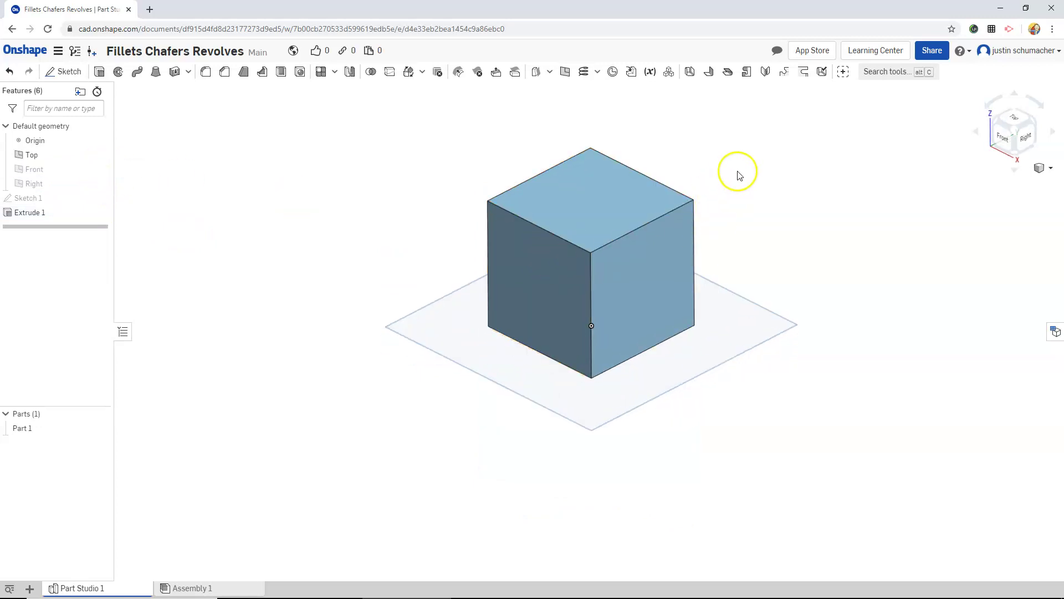
scroll(747, 174, "up", 3)
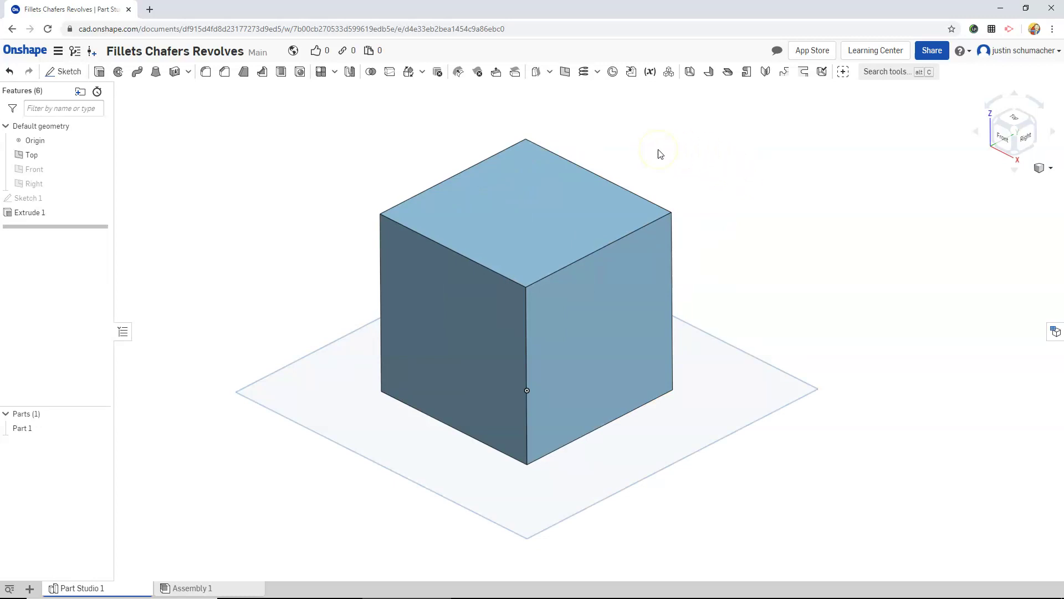
middle_click_drag(659, 157, 625, 176)
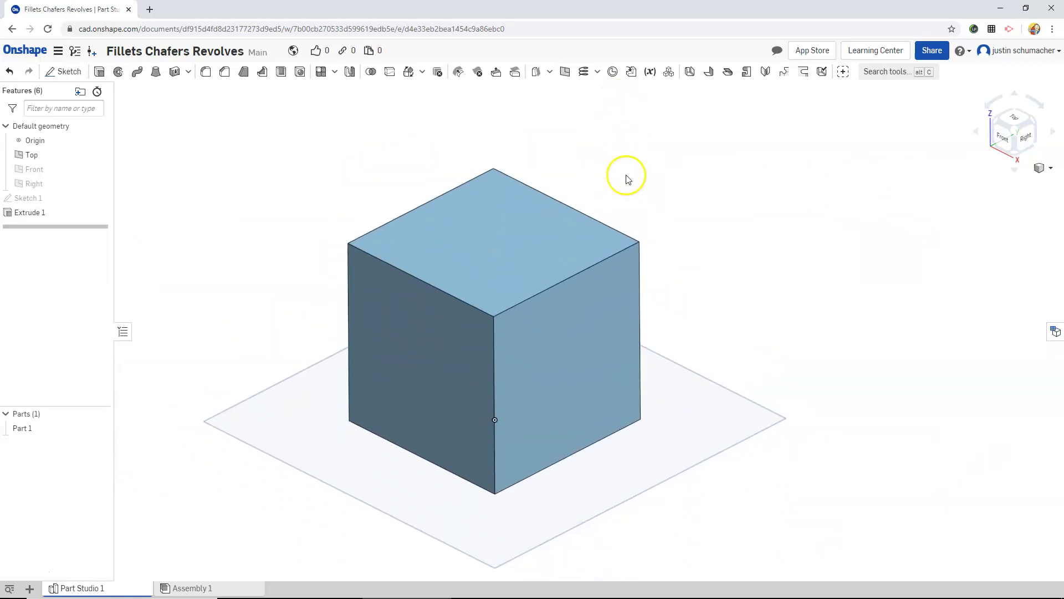
- Fillet the cube's four top edges with a 0.35 in radius
left_click(205, 75)
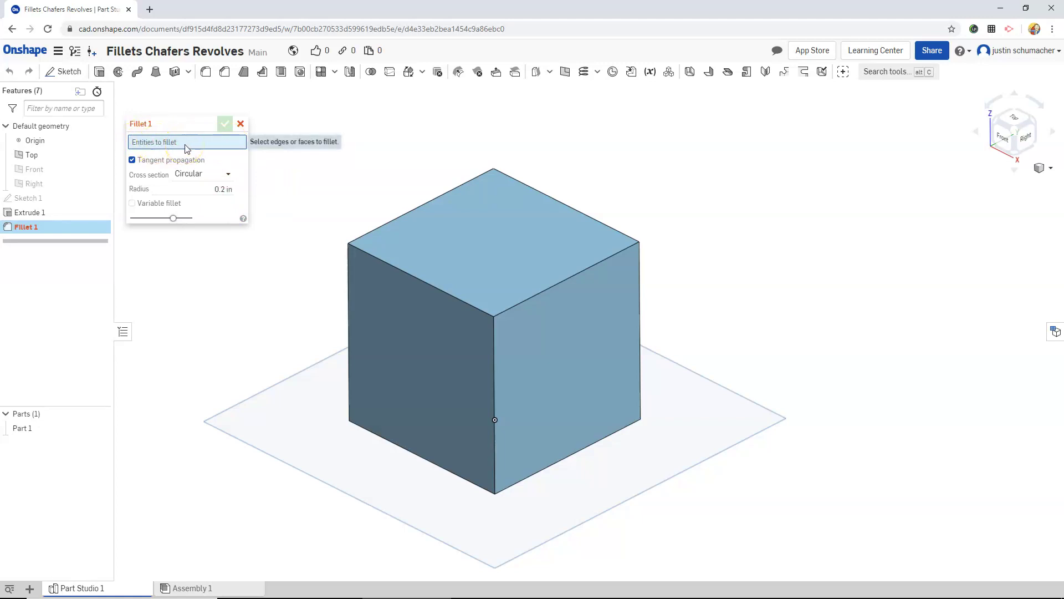
left_click(409, 211)
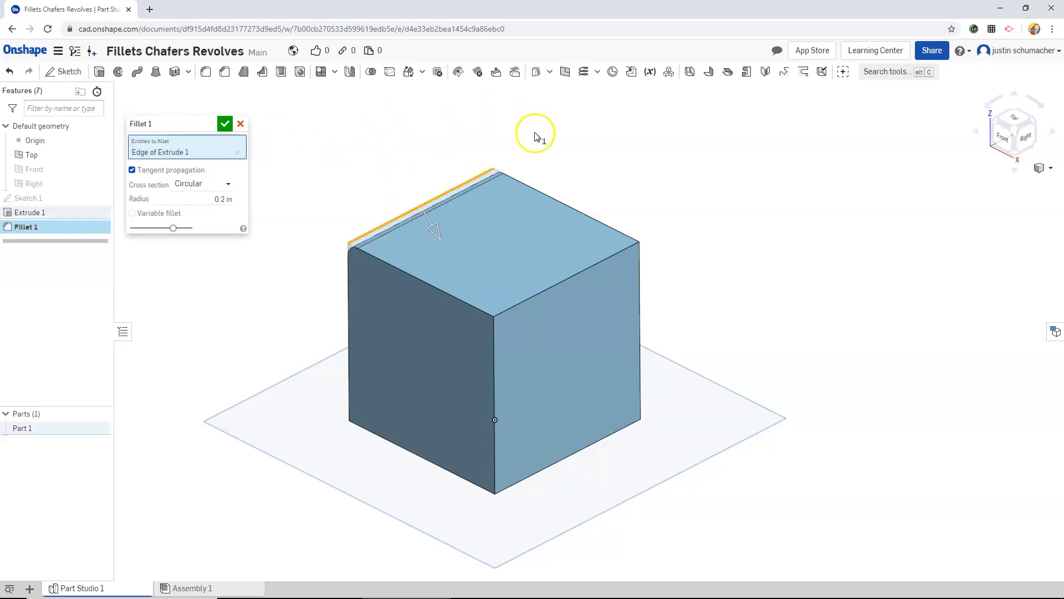
left_click(524, 182)
left_click(597, 261)
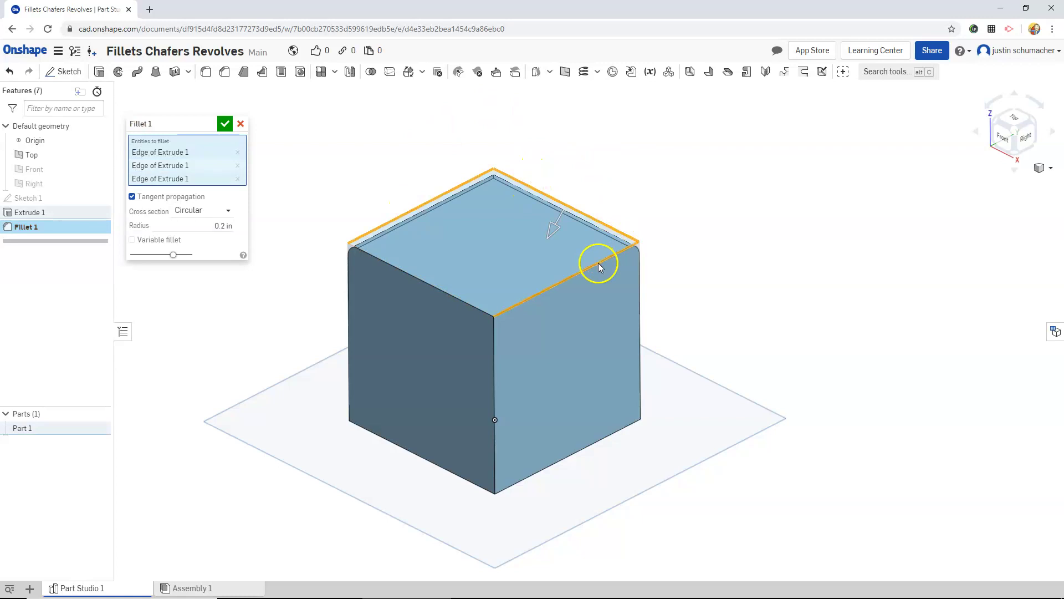
left_click(434, 287)
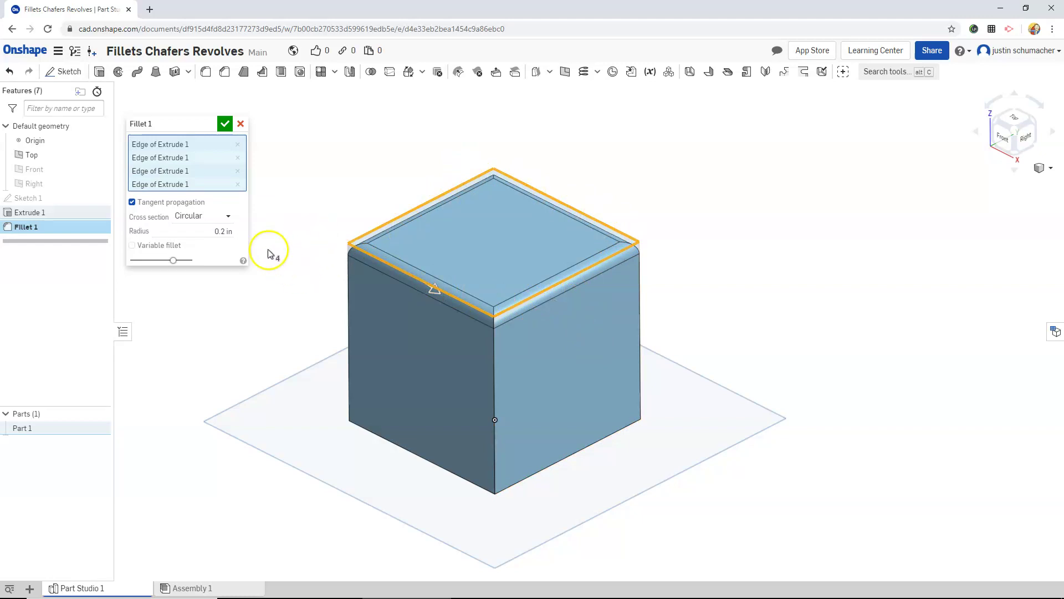
left_click(222, 230)
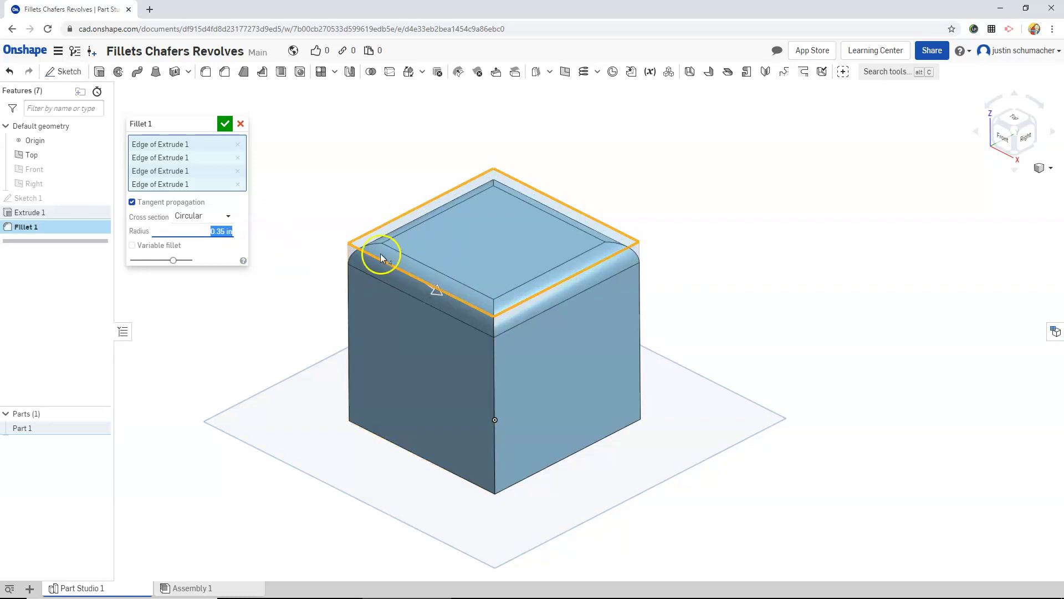
mouse_move(273, 218)
right_mouse_down()
mouse_move(271, 191)
mouse_move(273, 228)
right_mouse_up()
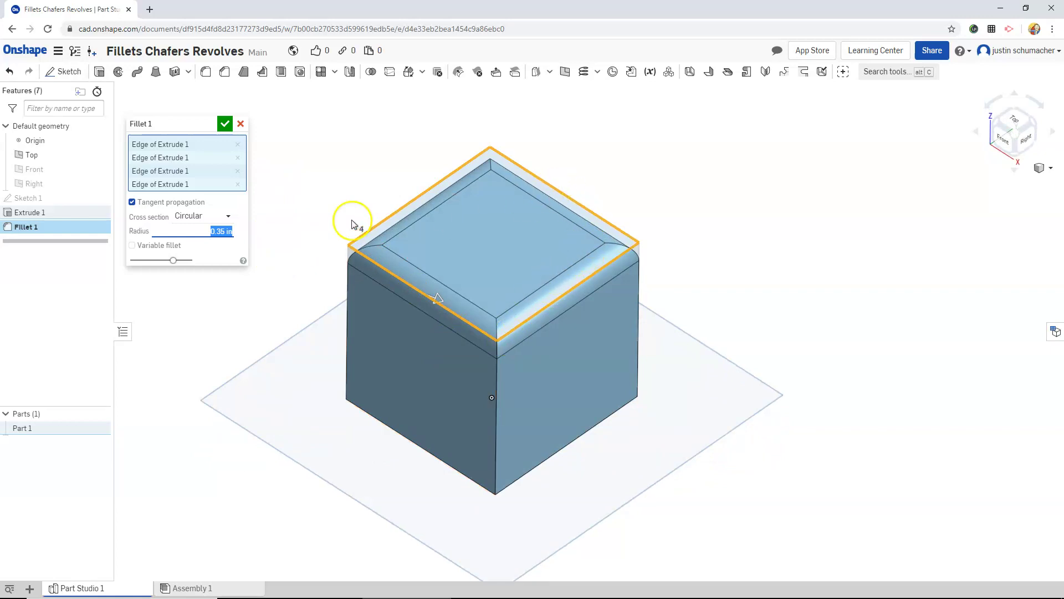
- Replace the four edge selections with the whole top face and confirm the fillet
left_click(238, 145)
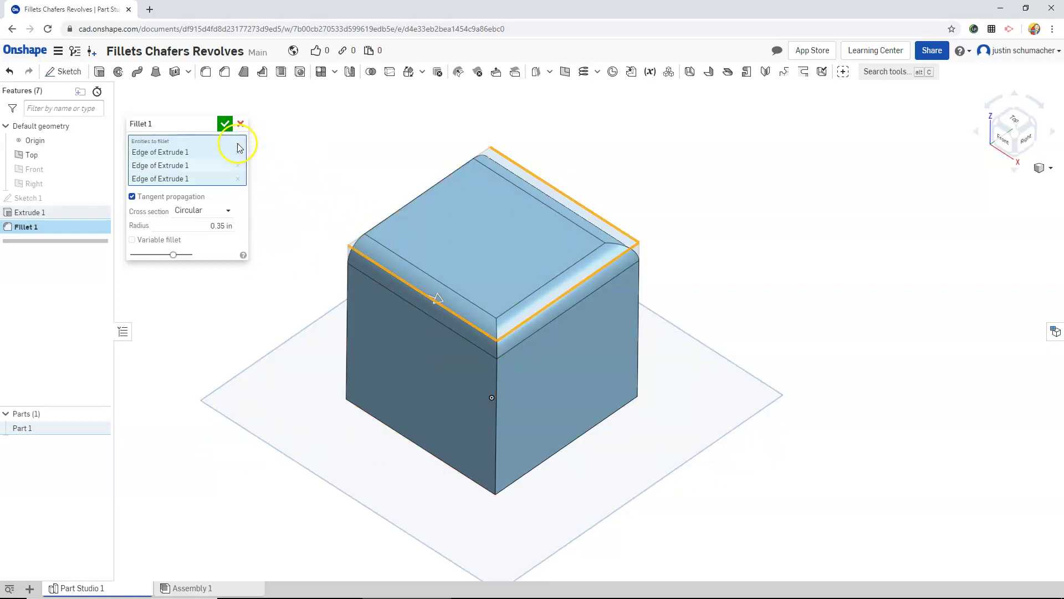
left_click(238, 152)
left_click(239, 152)
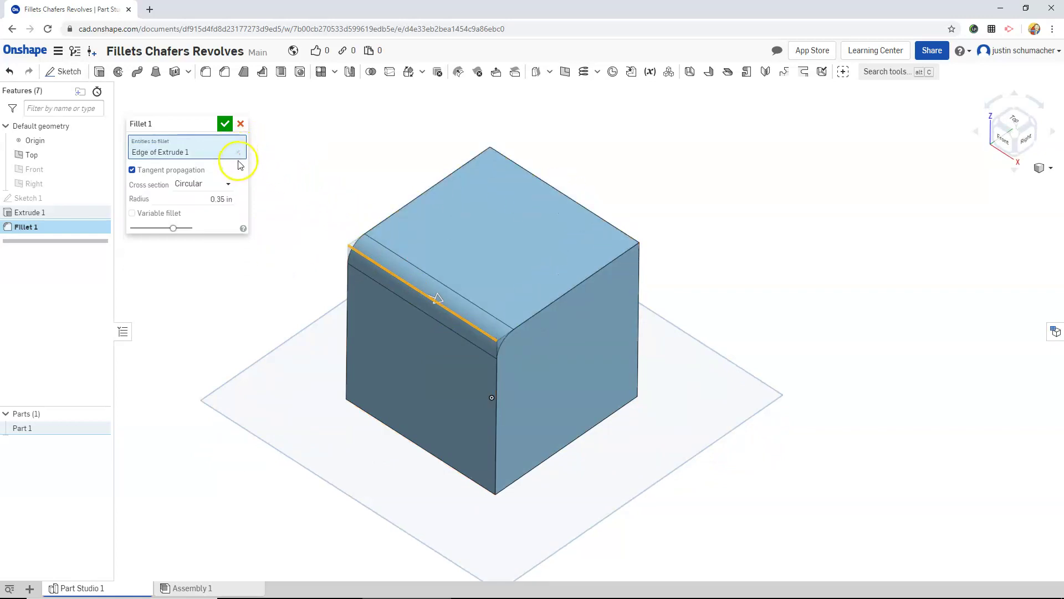
left_click(238, 153)
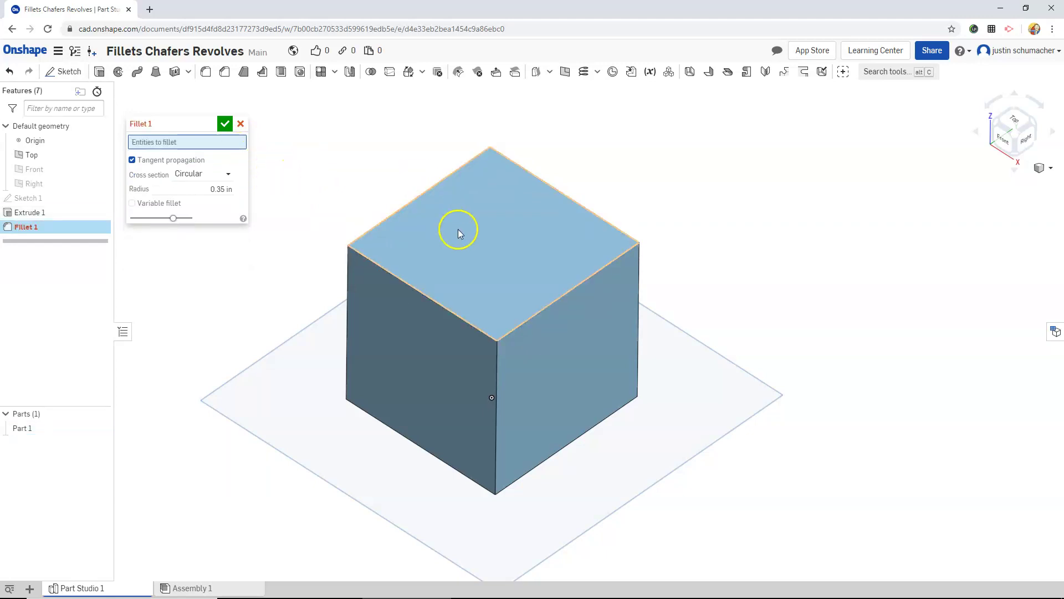
left_click(479, 249)
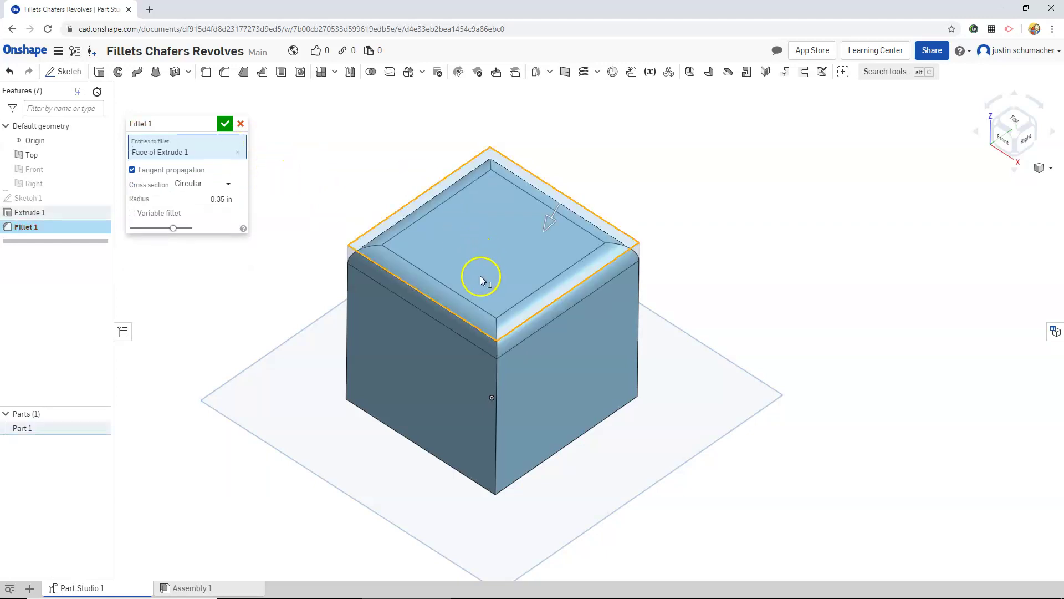
right_click_drag(482, 278, 404, 255)
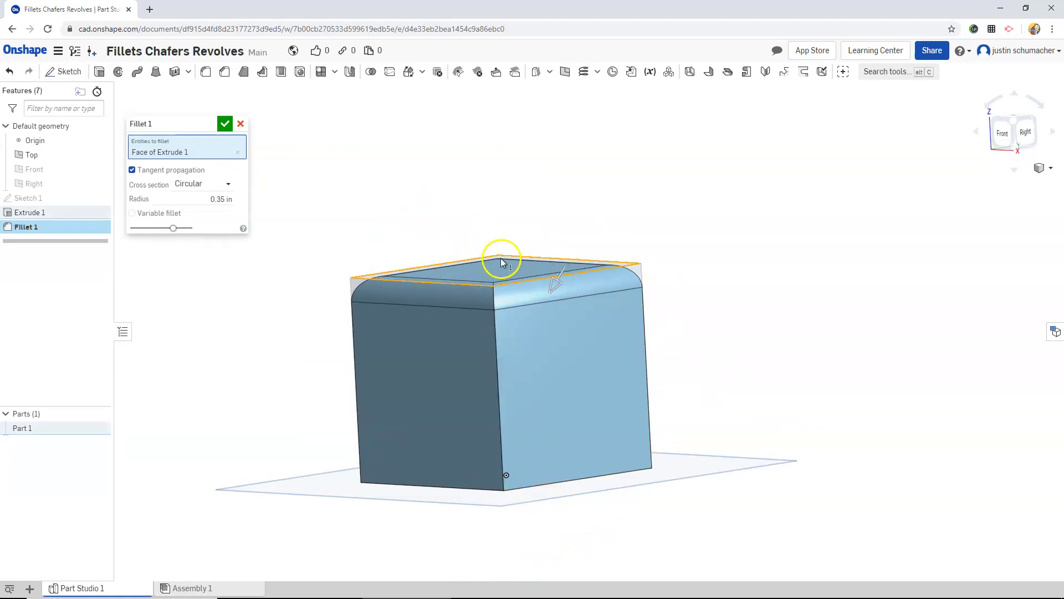
right_click_drag(481, 193, 494, 213)
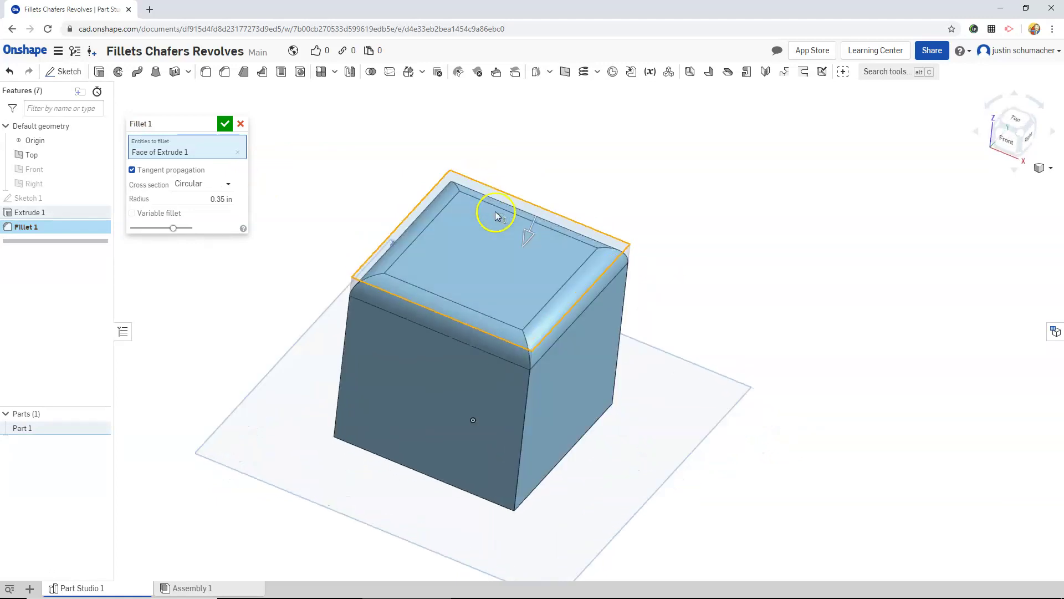
left_click(224, 125)
- Start a chamfer on the cube's bottom face
right_click_drag(399, 473, 473, 314)
scroll(494, 392, "down", 3)
right_click_drag(494, 392, 461, 526)
scroll(514, 468, "up", 3)
scroll(426, 487, "up", 2)
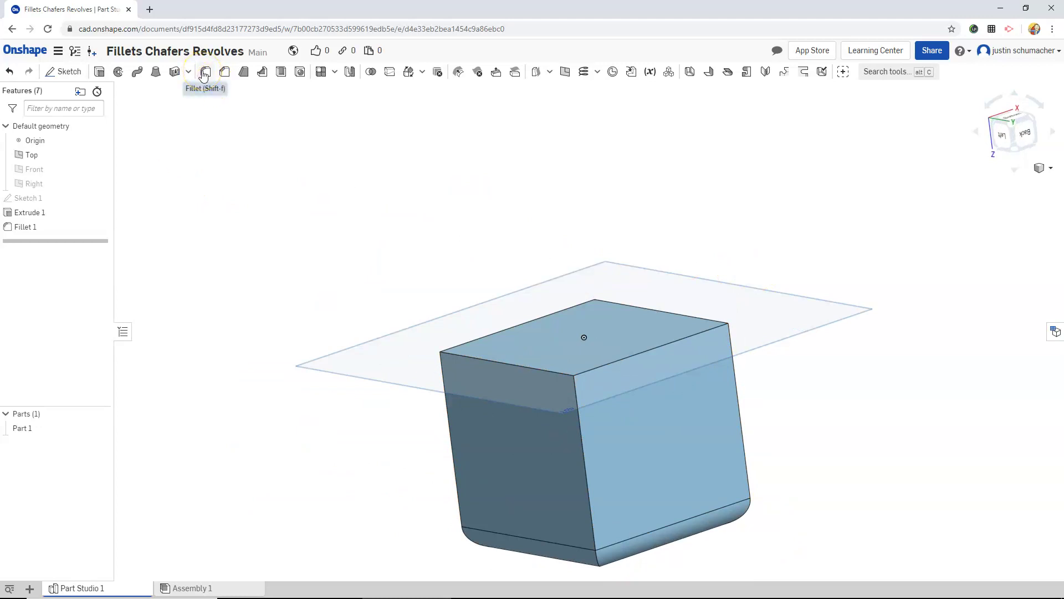
left_click(225, 73)
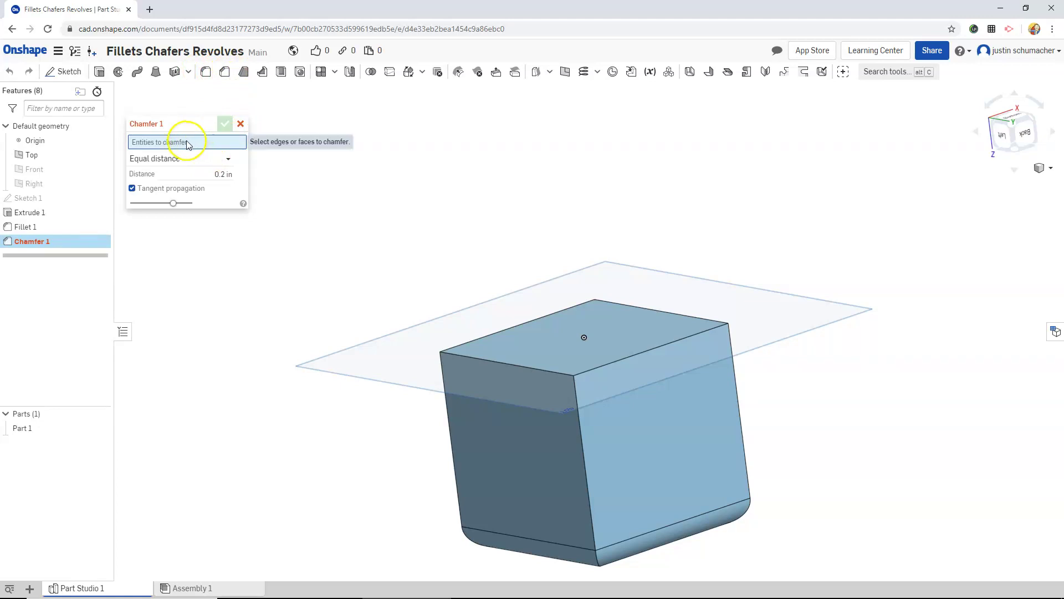
right_click_drag(430, 181, 469, 198)
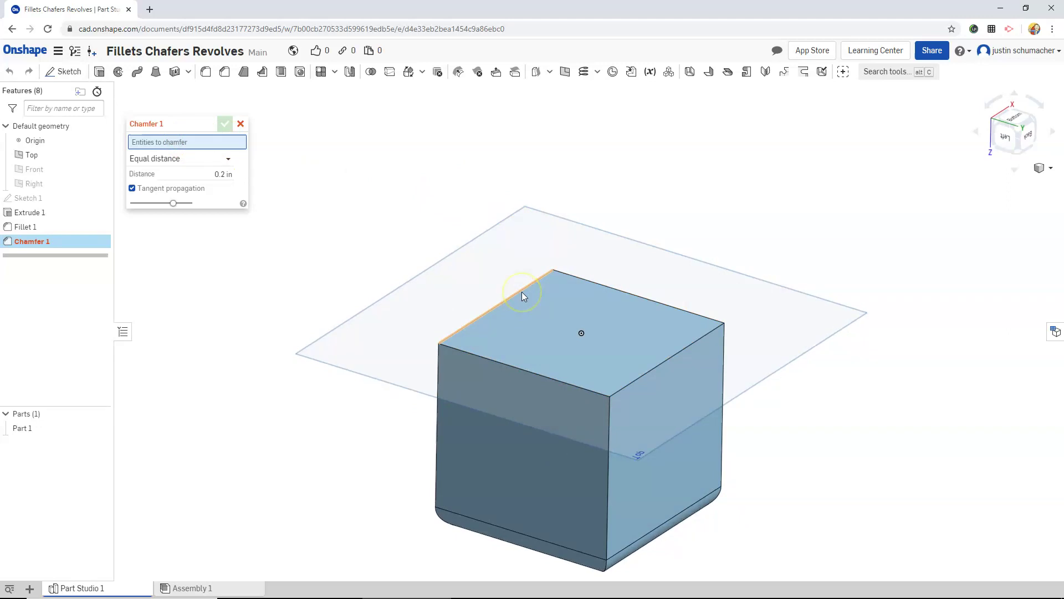
left_click(559, 321)
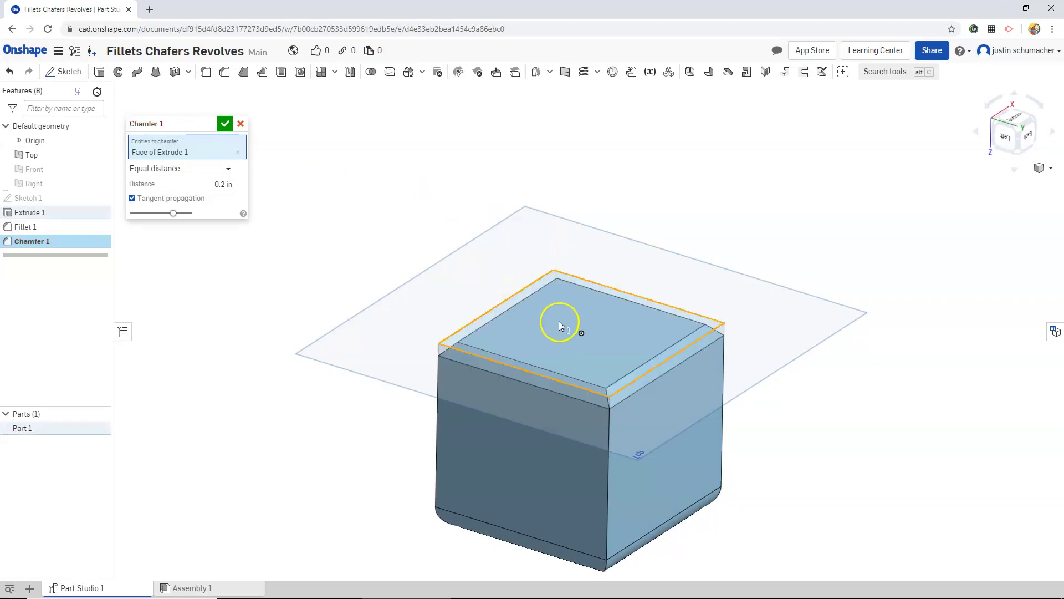
- Set the chamfer distance to 0.35 in and confirm it
right_click_drag(563, 341, 570, 323)
scroll(574, 336, "up", 3)
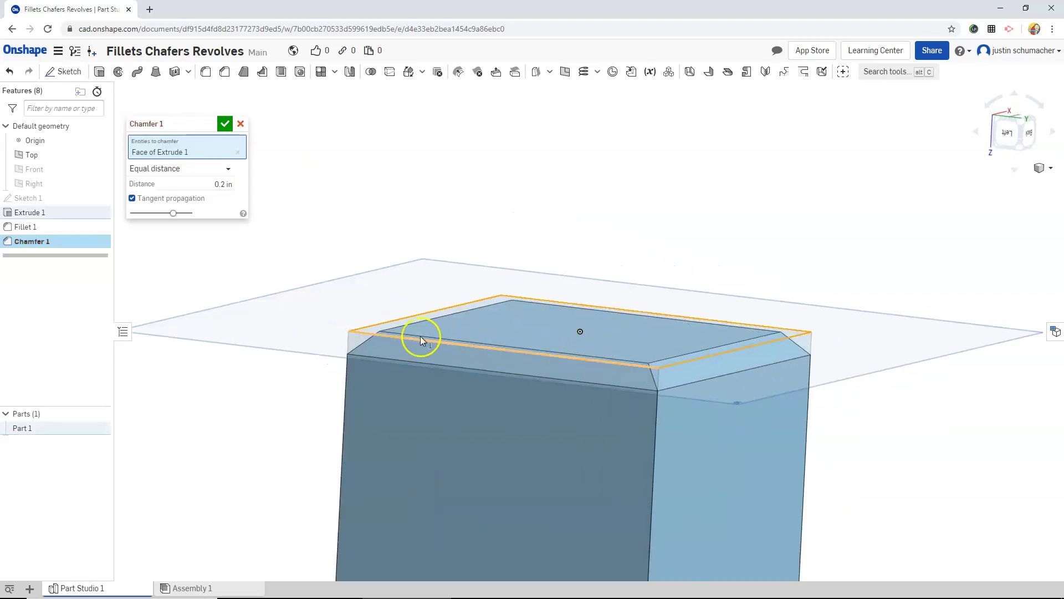
left_click(219, 184)
left_click_drag(219, 183, 269, 190)
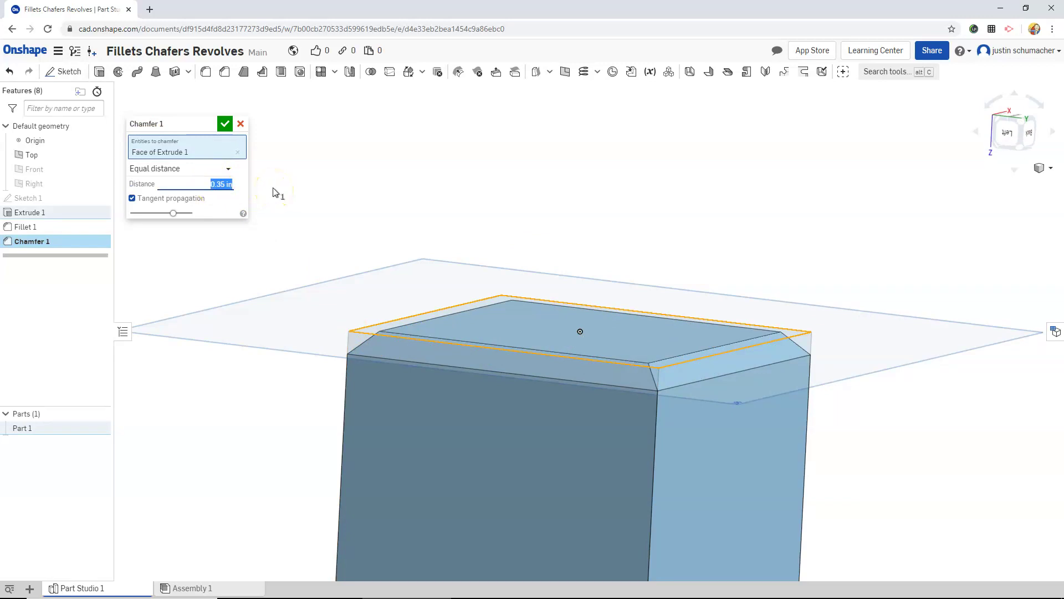
scroll(356, 211, "down", 4)
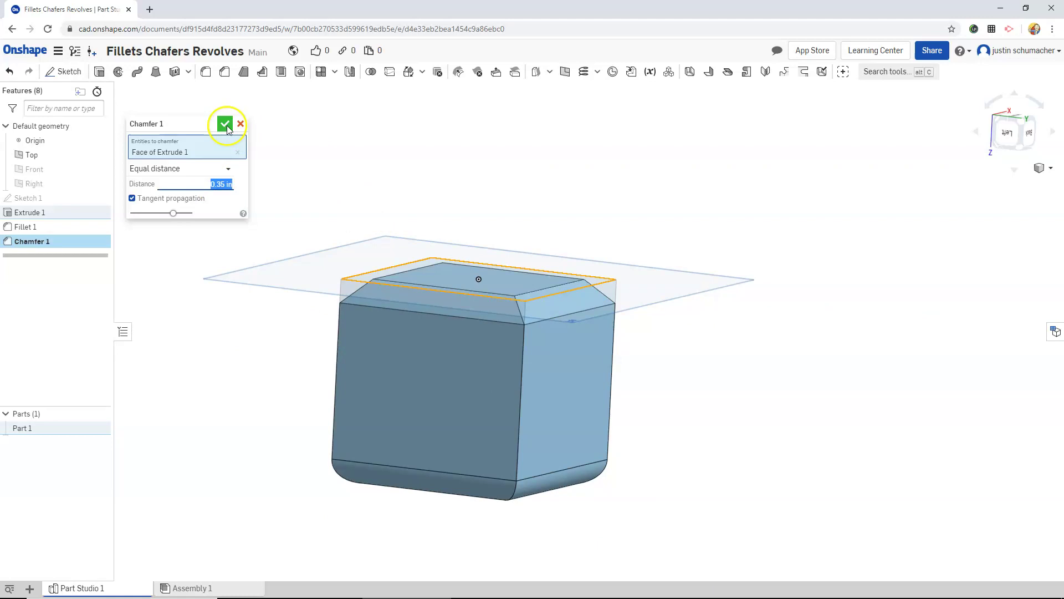
left_click(227, 128)
right_click_drag(458, 174, 580, 44)
- Return to the isometric view, then unhide the Front plane and select it
right_click_drag(413, 305, 412, 328)
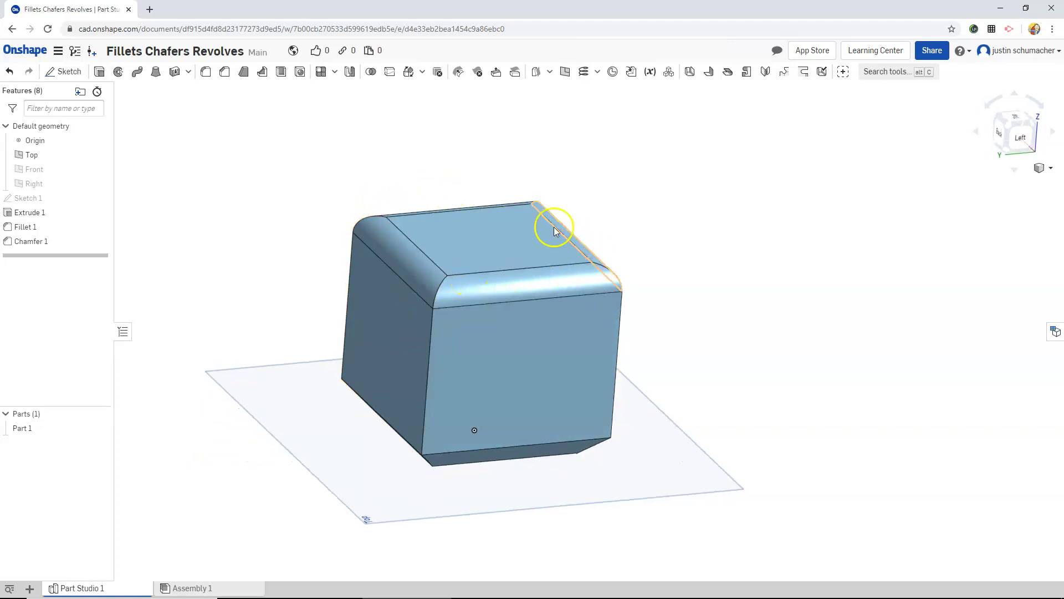
scroll(458, 332, "down", 2)
scroll(459, 333, "up", 5)
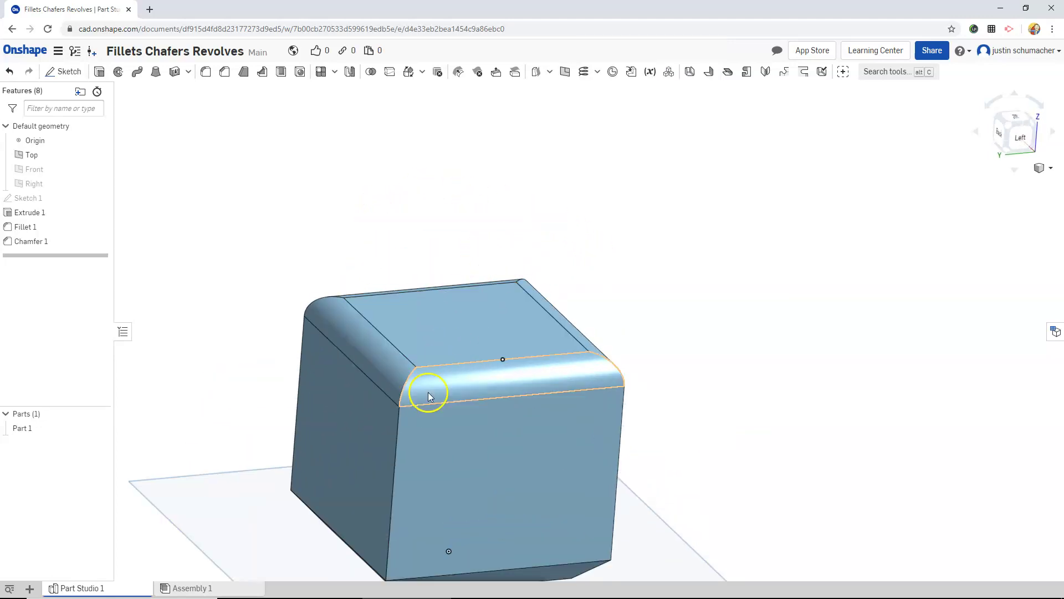
scroll(388, 423, "down", 2)
right_click_drag(388, 422, 438, 427)
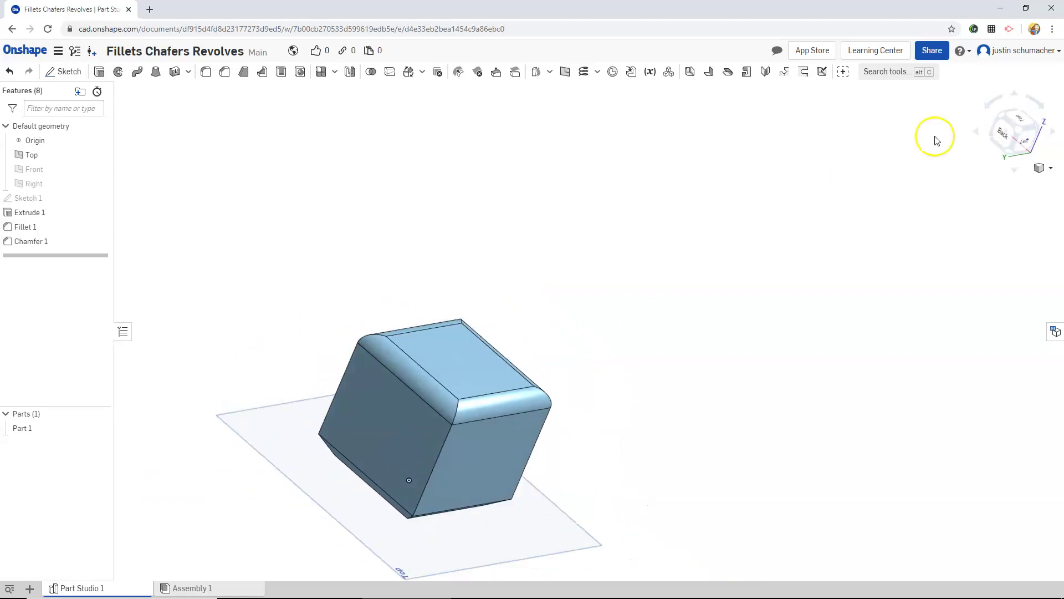
left_click(1051, 172)
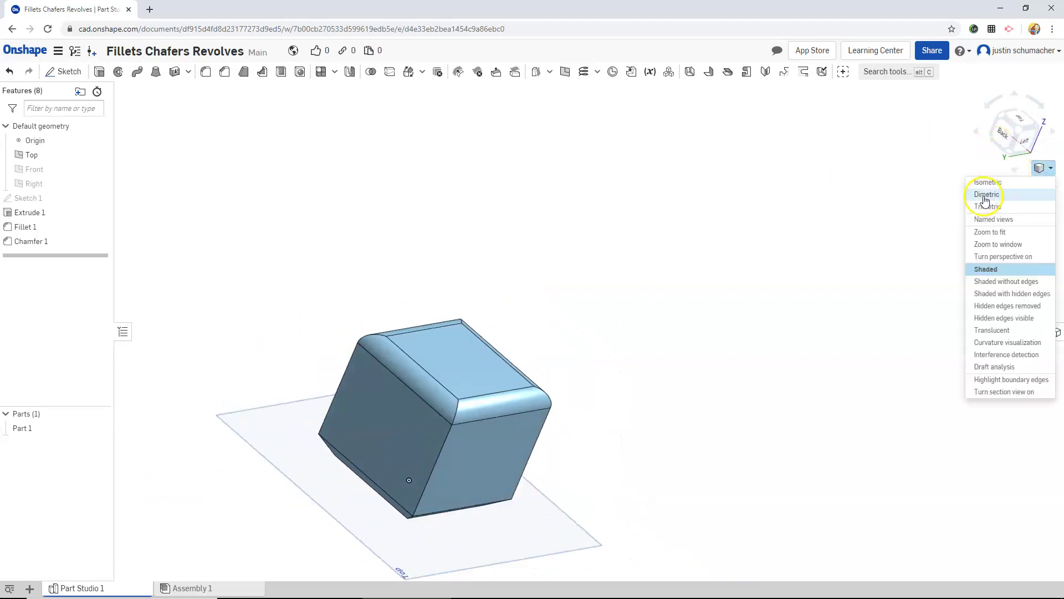
left_click(981, 183)
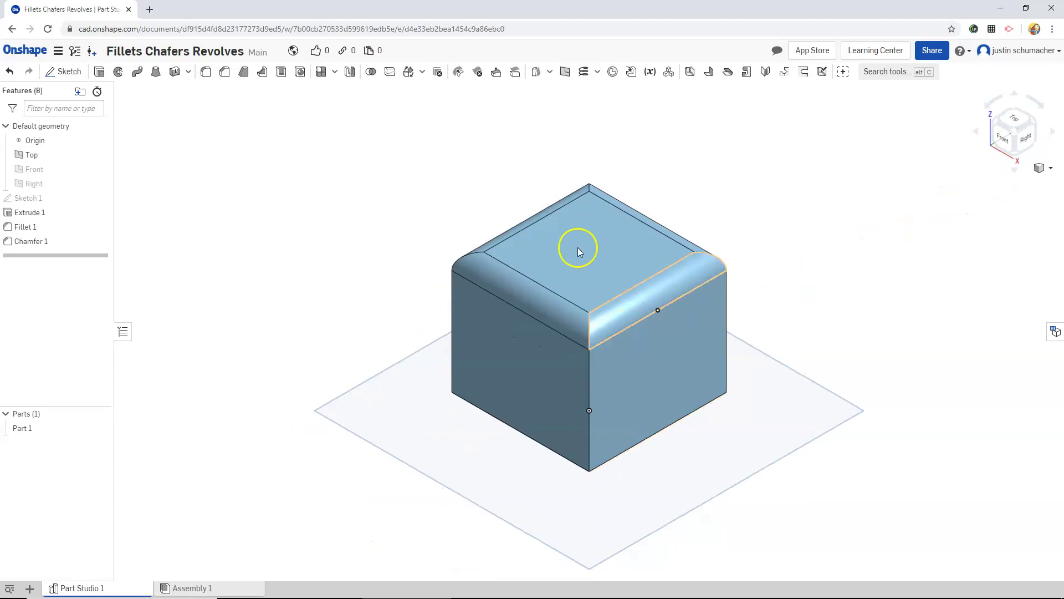
left_click(99, 170)
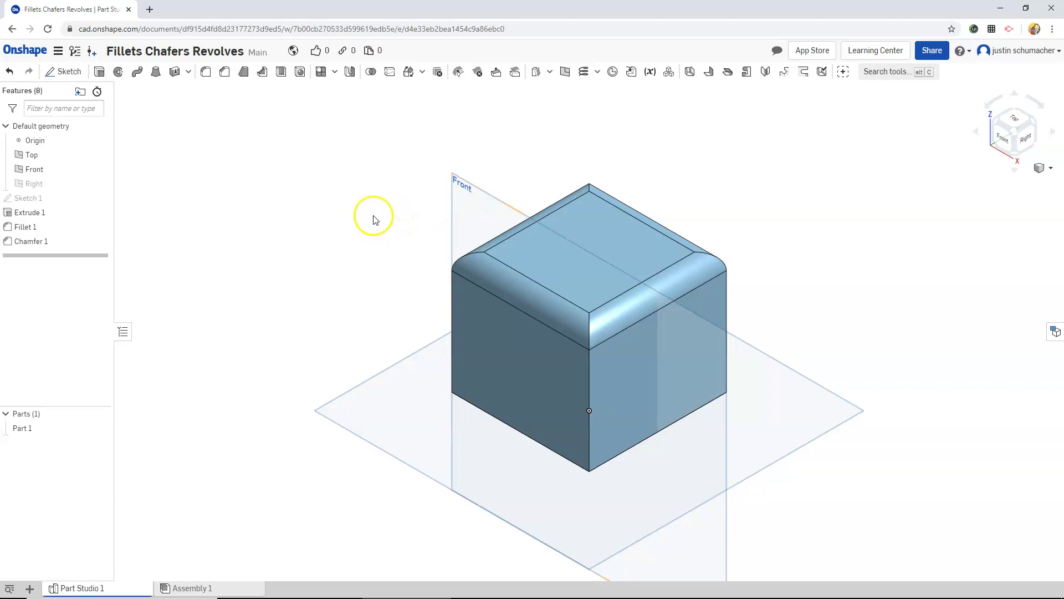
left_click(476, 187)
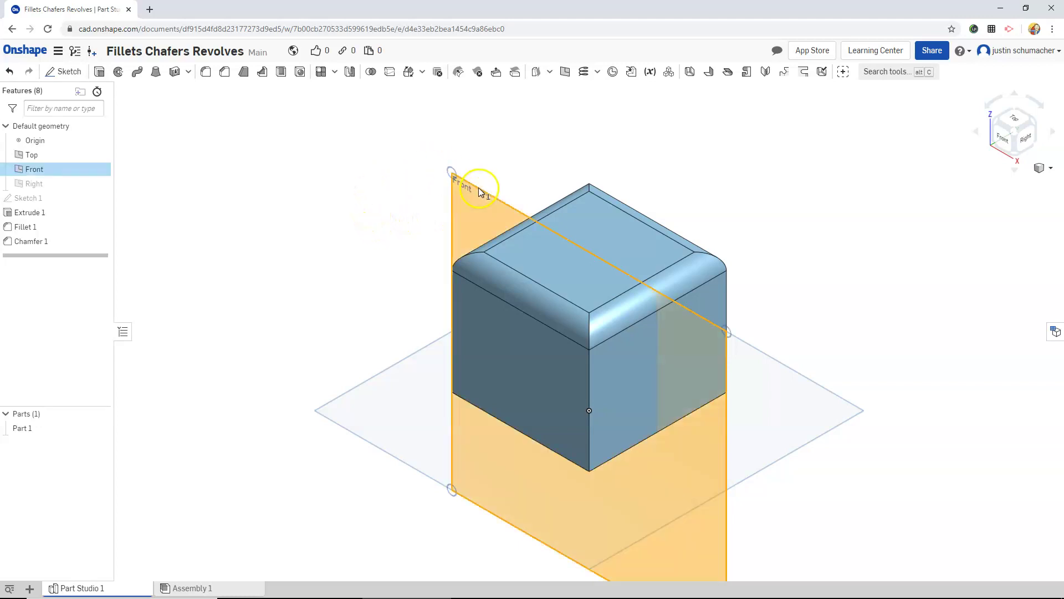
- Open Sketch 2 on the Front plane, viewed face-on with room above the cube
left_click(64, 71)
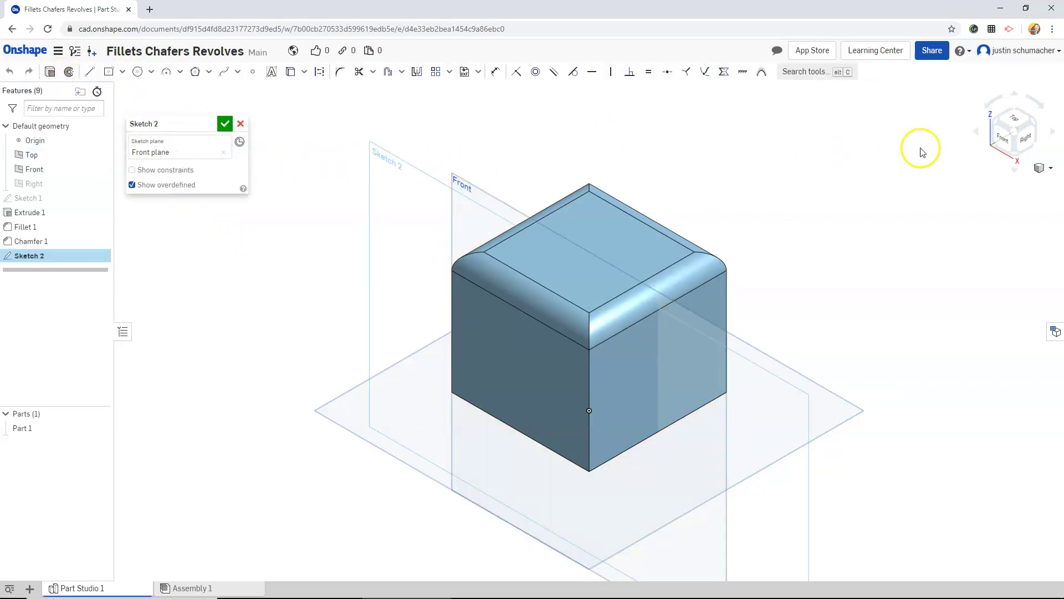
left_click(1008, 143)
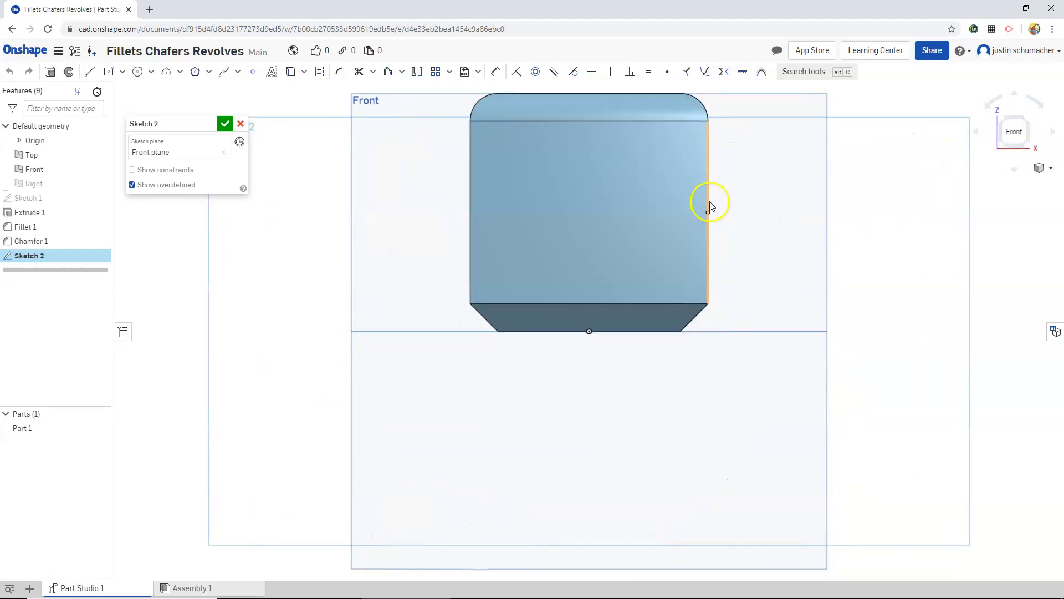
scroll(773, 159, "down", 3)
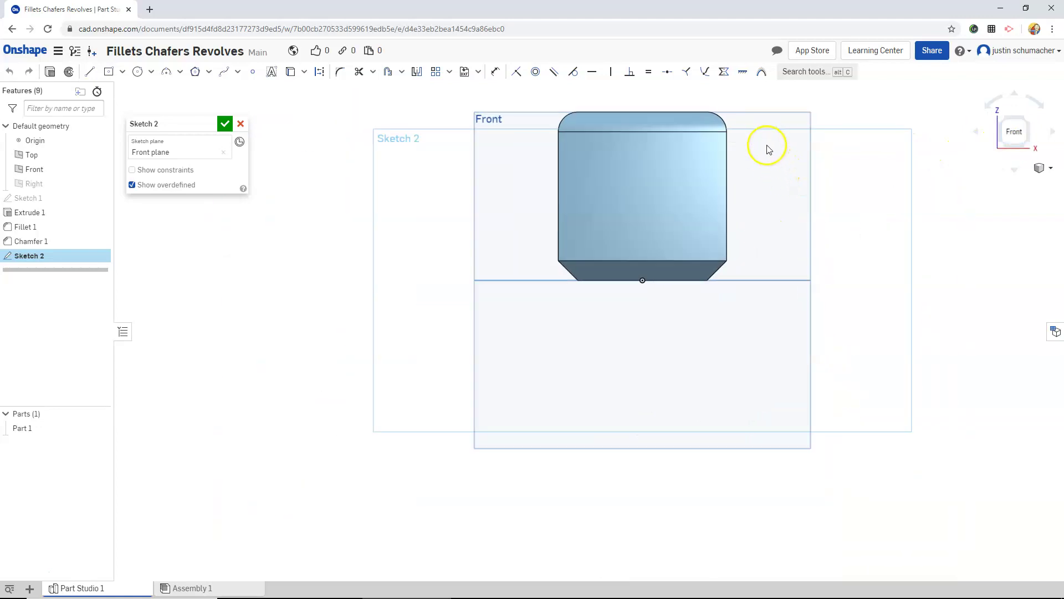
mouse_move(769, 149)
middle_mouse_down()
mouse_move(674, 308)
mouse_move(688, 321)
middle_mouse_up()
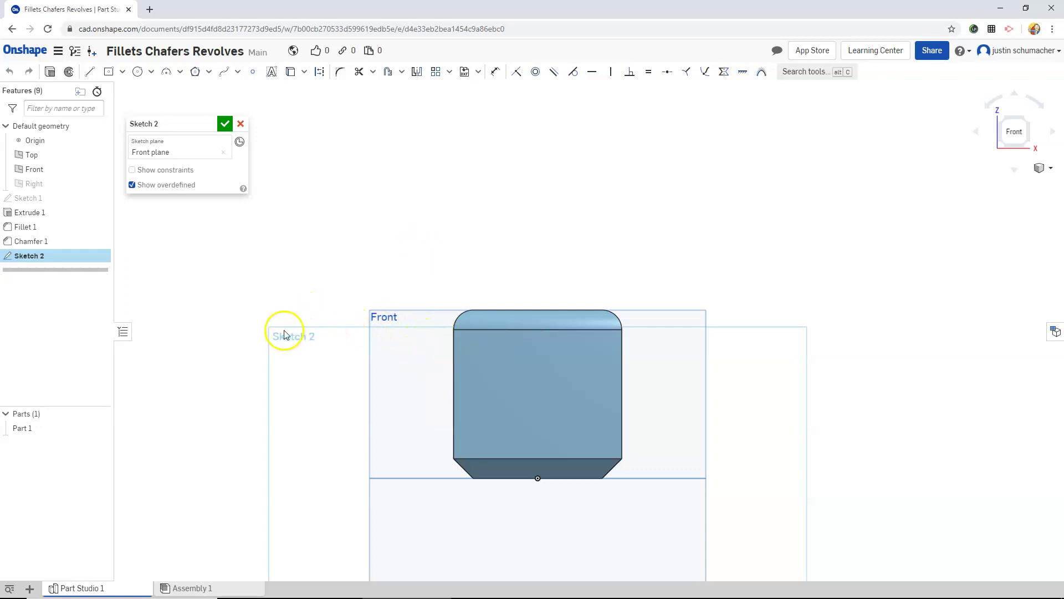
- Draw a vertical centre line upward from the sketch origin
left_click(91, 76)
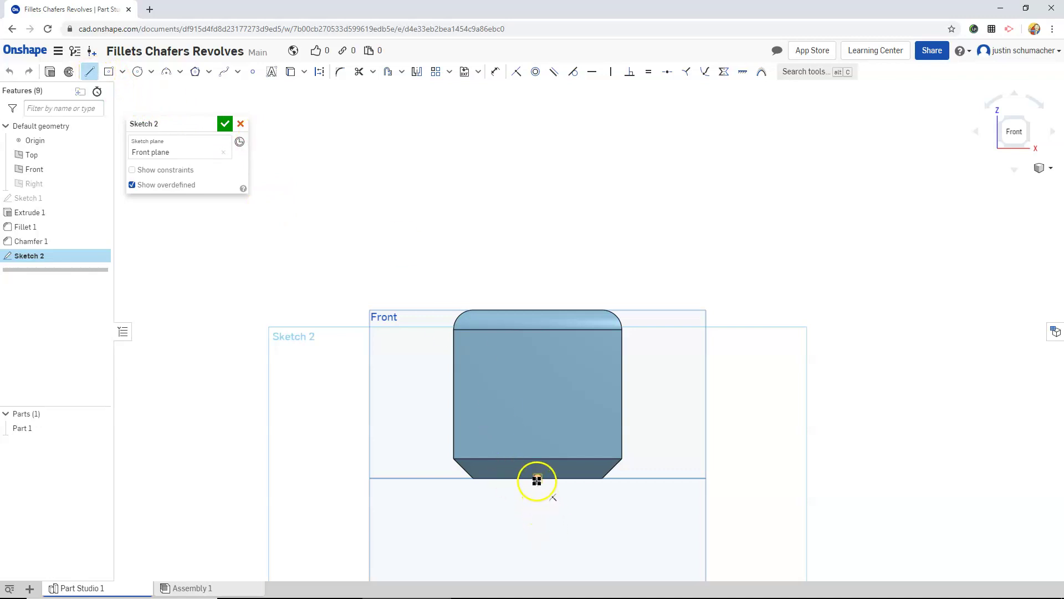
left_click(536, 480)
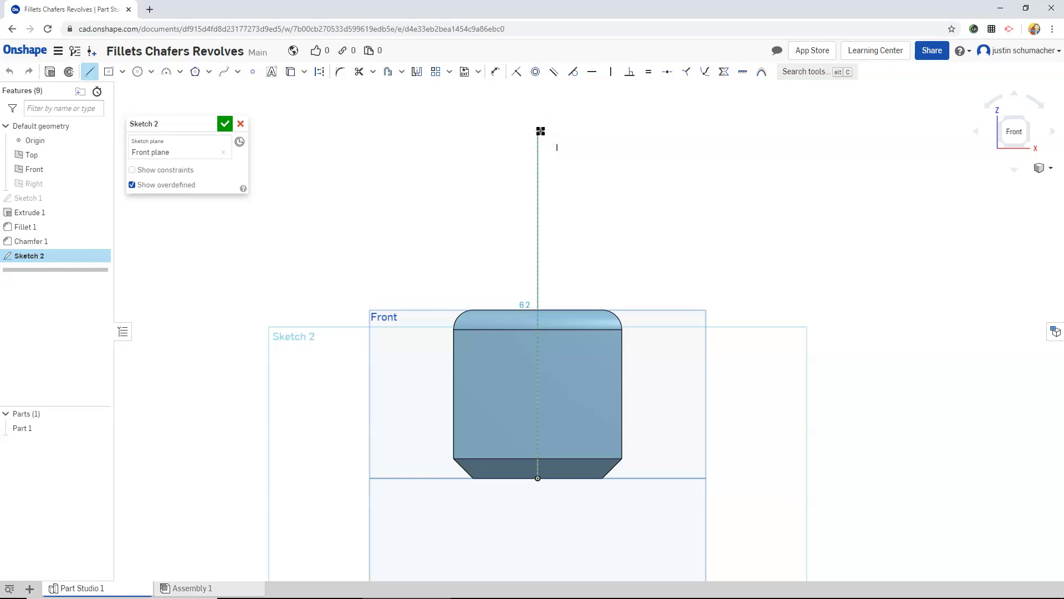
left_click_drag(541, 131, 538, 97)
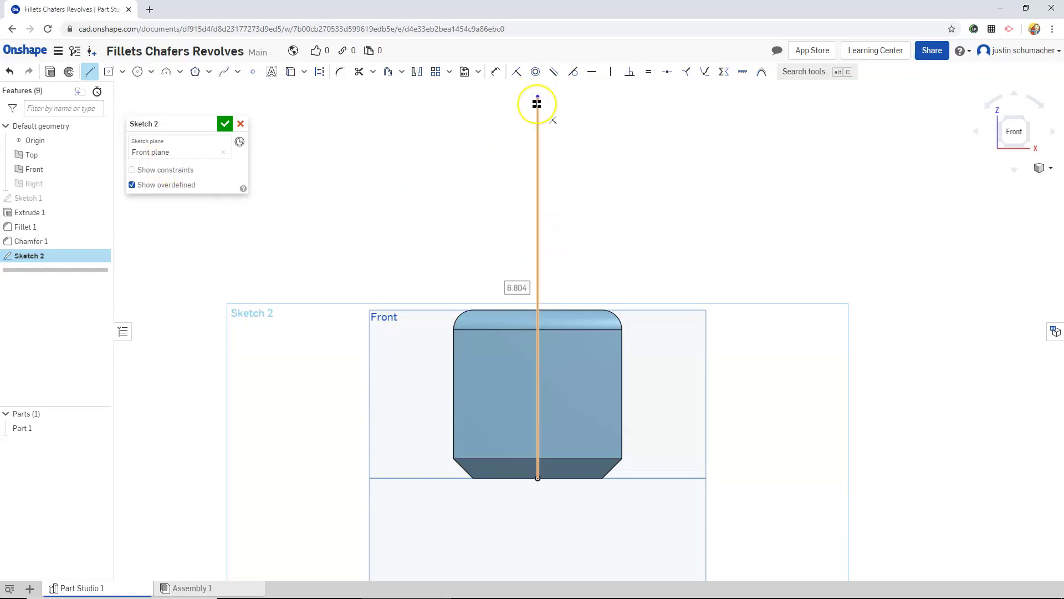
mouse_move(533, 227)
left_mouse_down()
mouse_move(535, 258)
mouse_move(540, 211)
left_mouse_up()
- Draw the profile's top edge, rim drop and upper stem from the centre line's top
left_click(527, 105)
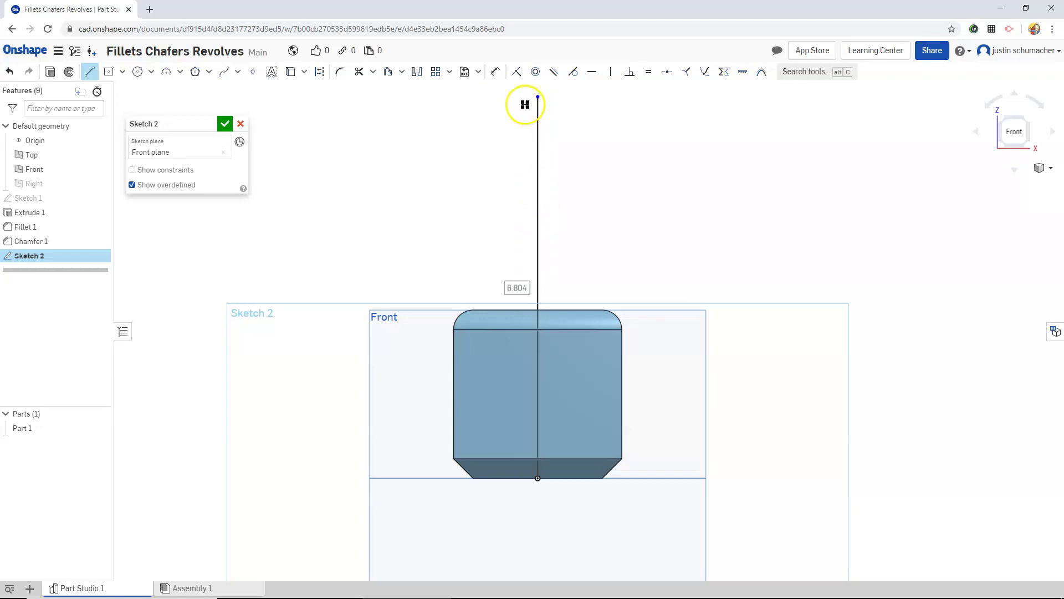
left_click_drag(525, 105, 577, 106)
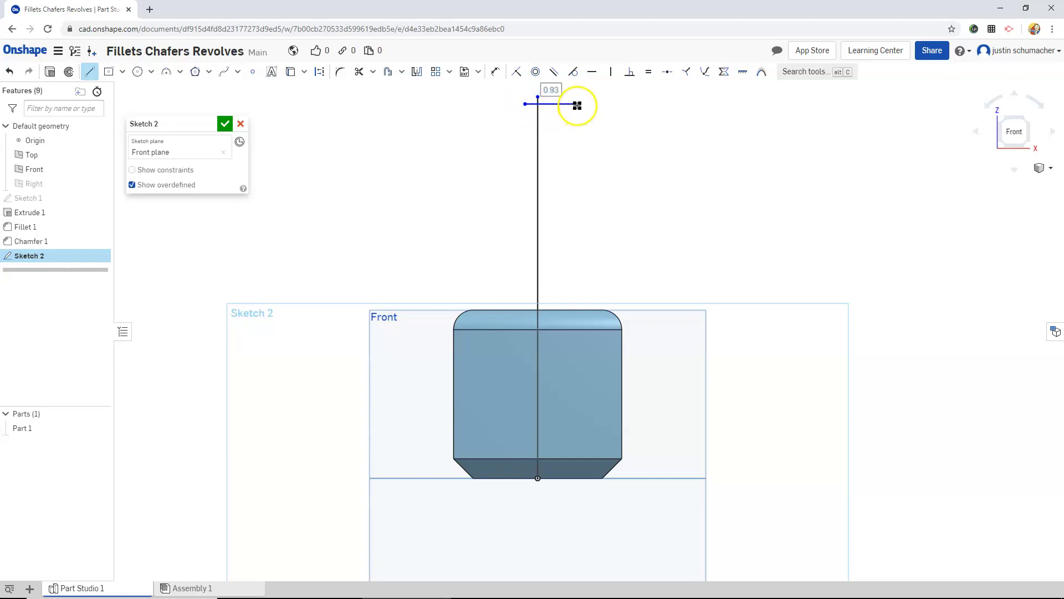
left_click(577, 104)
left_click(576, 126)
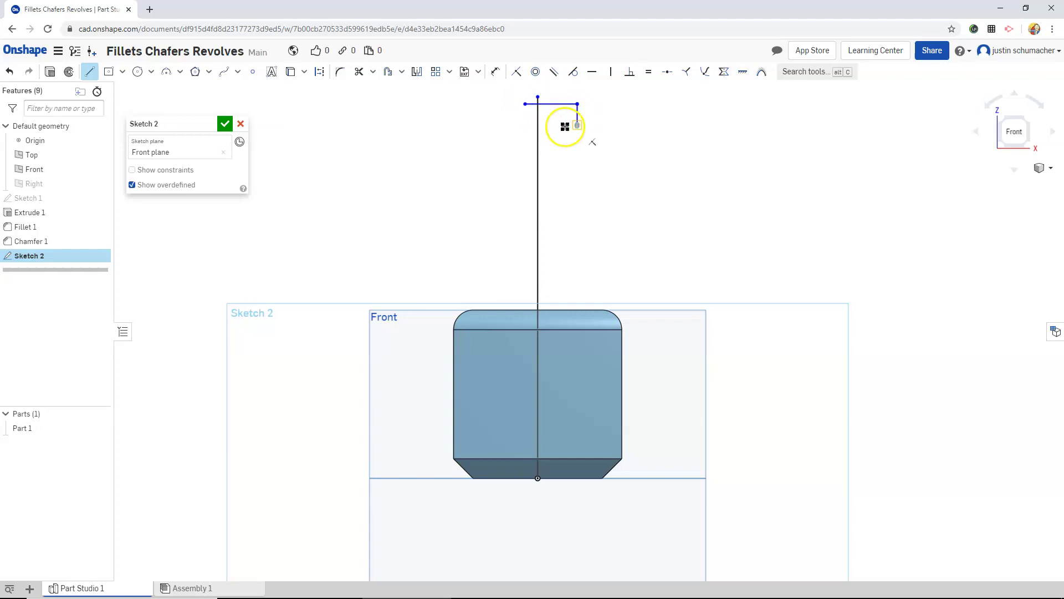
left_click(559, 126)
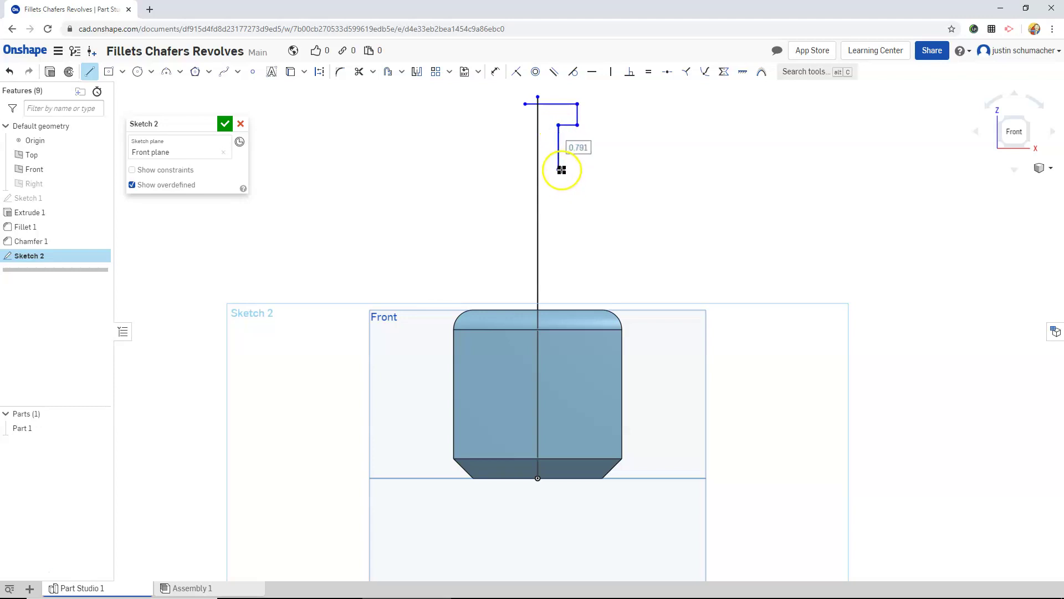
left_click(561, 170)
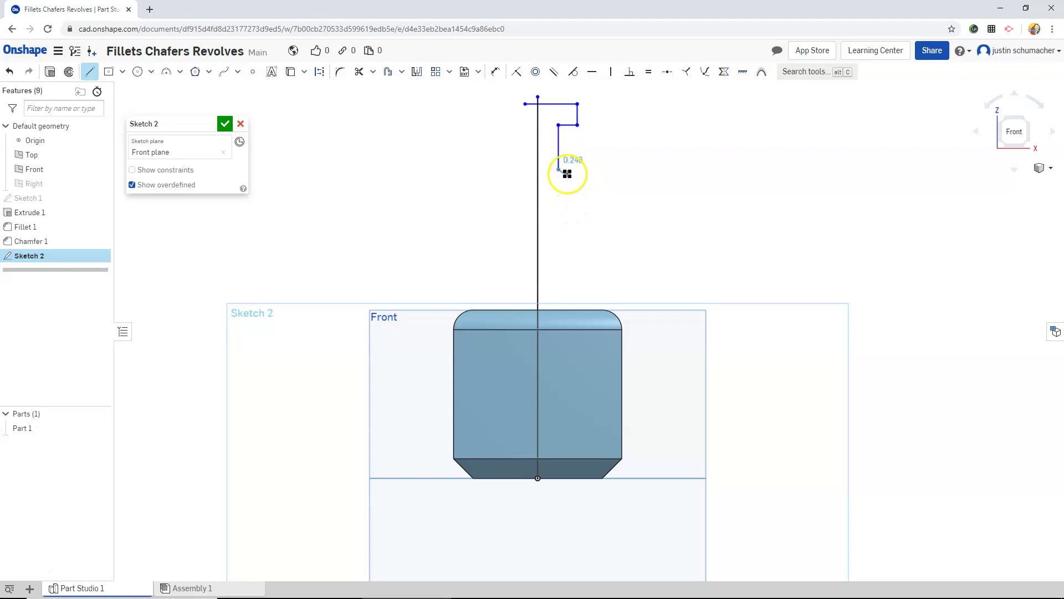
- Add the stem ring, lower stem and base flange, closing the profile at the axis
left_click(567, 170)
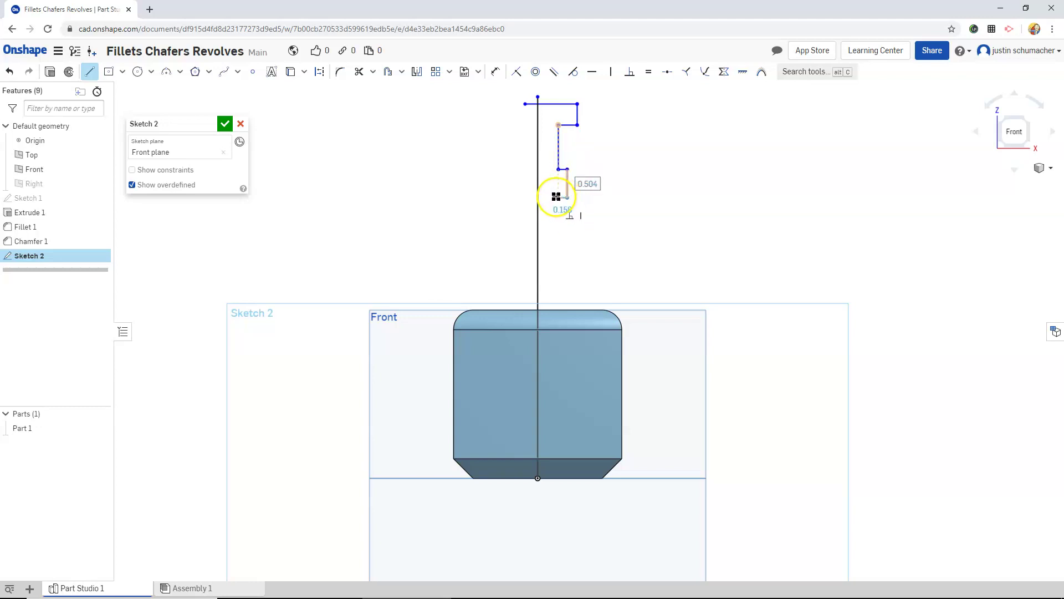
left_click(557, 197)
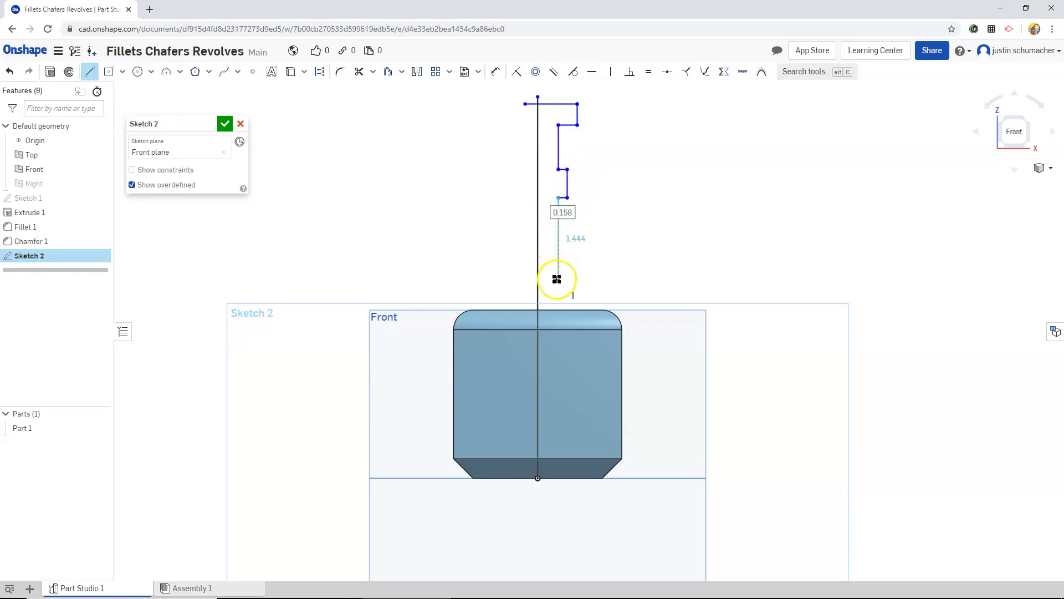
left_click(558, 265)
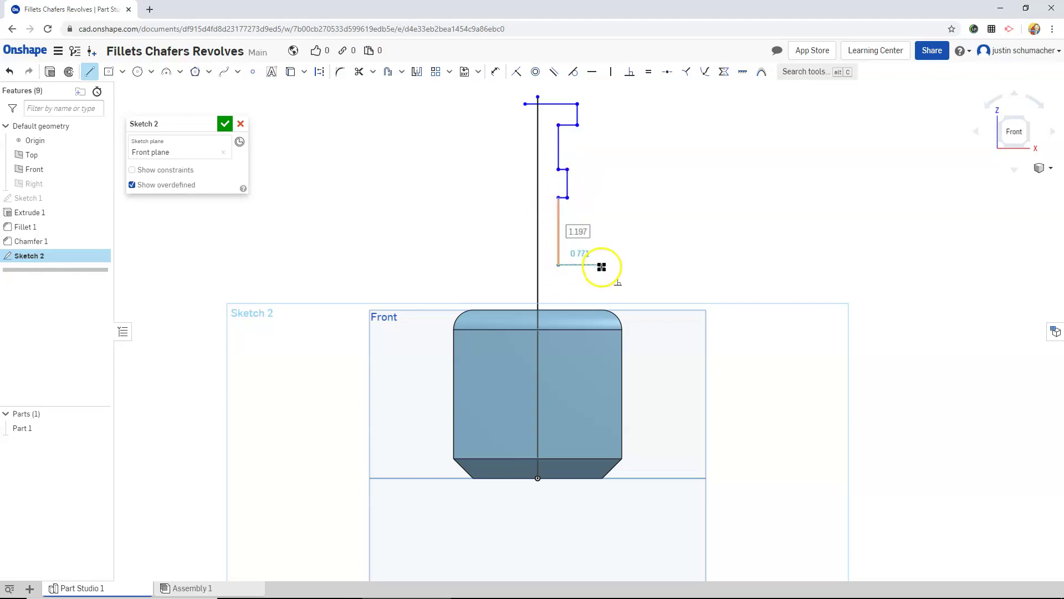
left_click(602, 265)
left_click(602, 287)
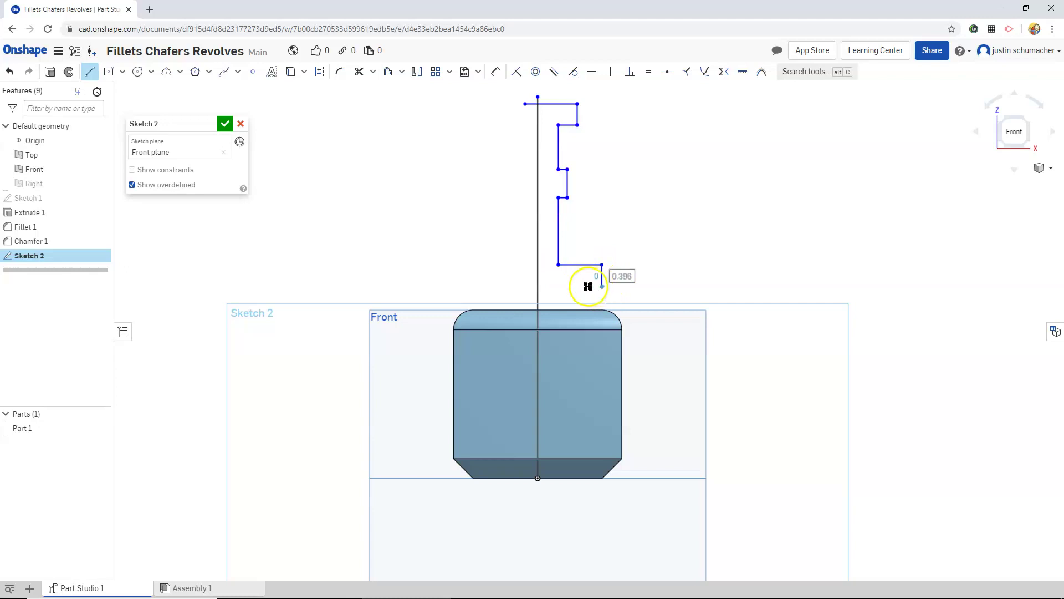
left_click(520, 287)
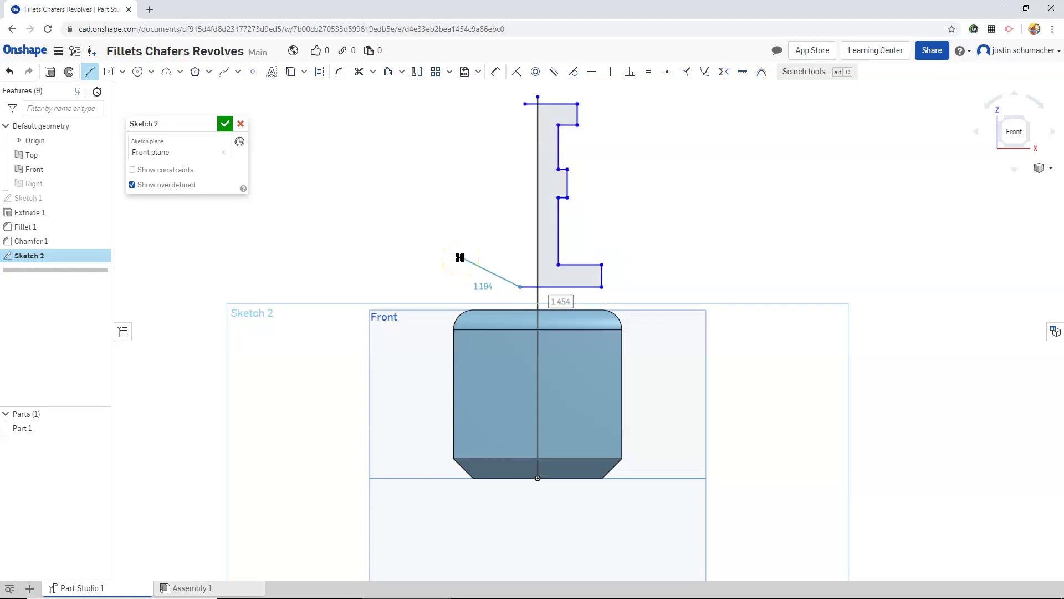
- Zoom to fit, then draw a vertical and a horizontal line marking the candle socket
key("Escape")
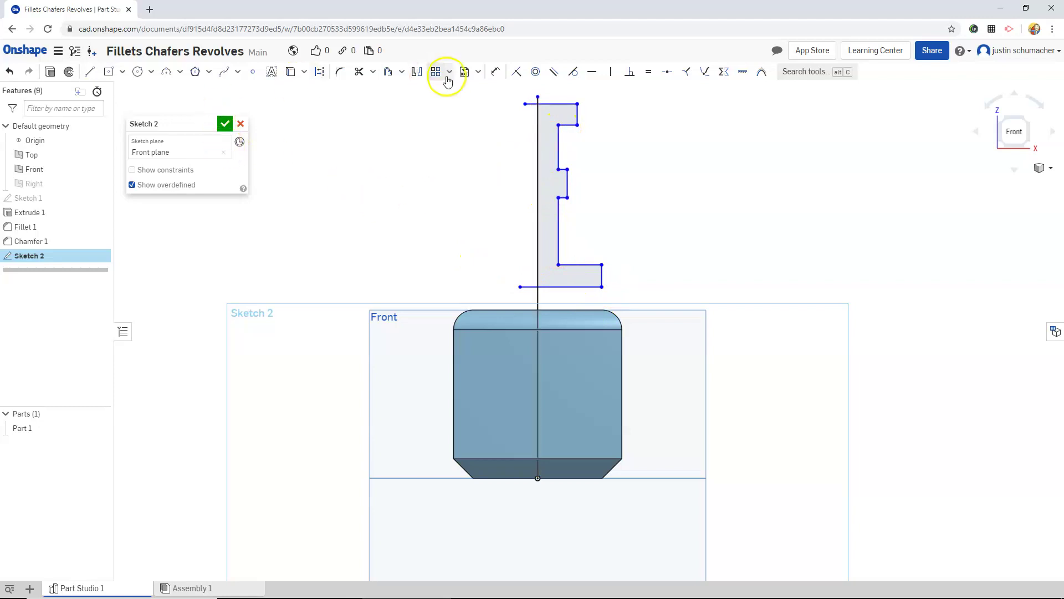
key("f")
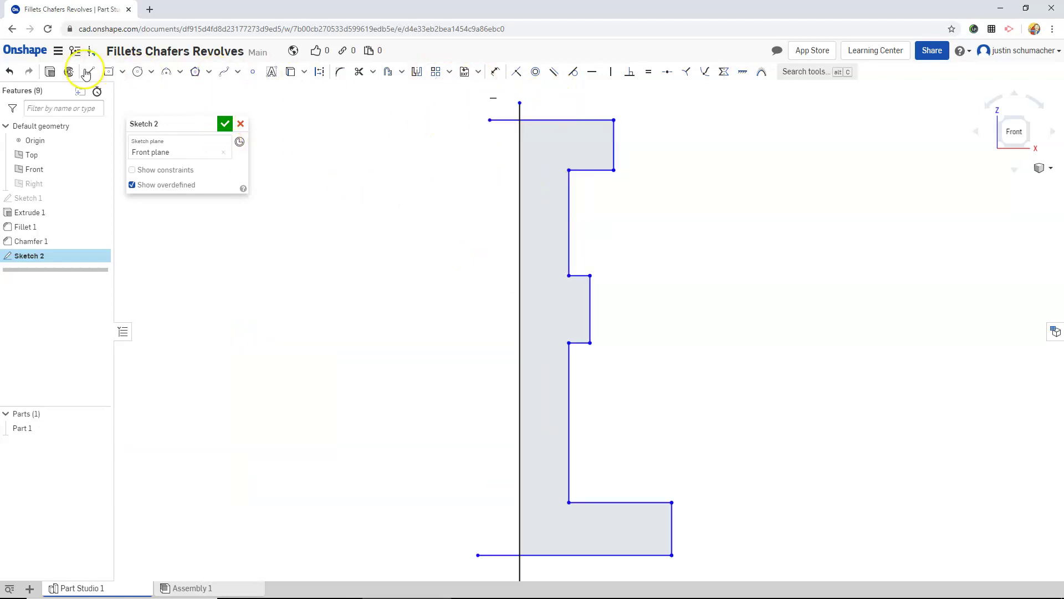
left_click(89, 78)
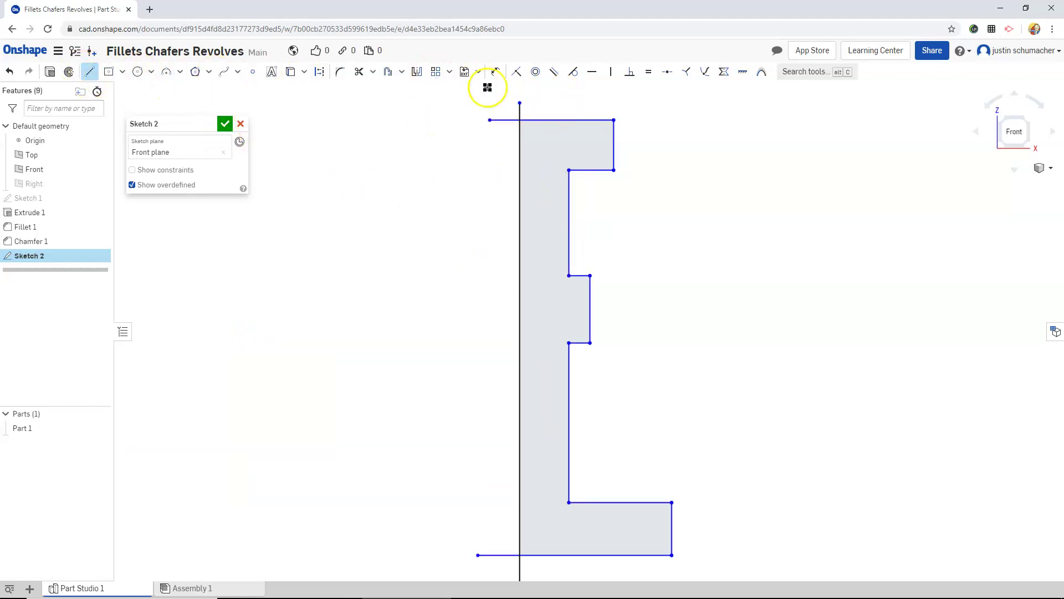
left_click(543, 104)
left_click(543, 147)
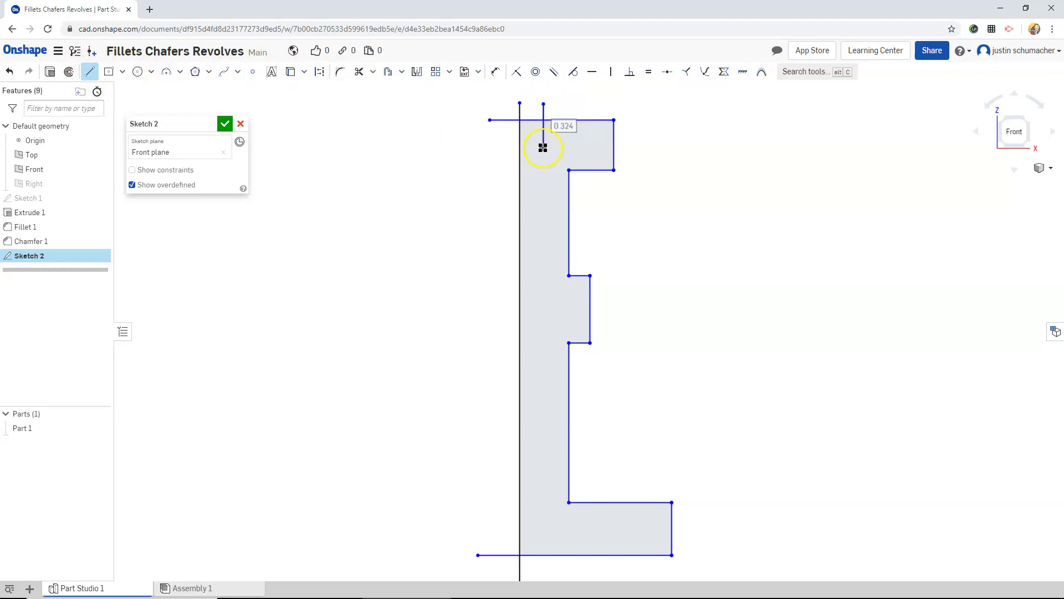
left_click(488, 147)
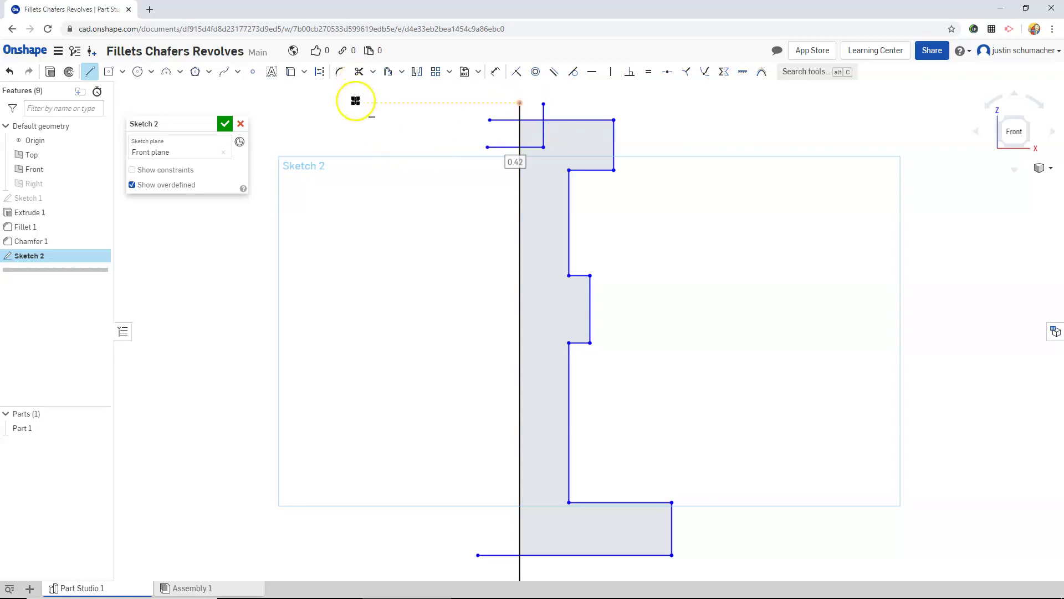
- Trim the top edge and socket-line pieces beside the axis to form the notched socket
left_click(359, 75)
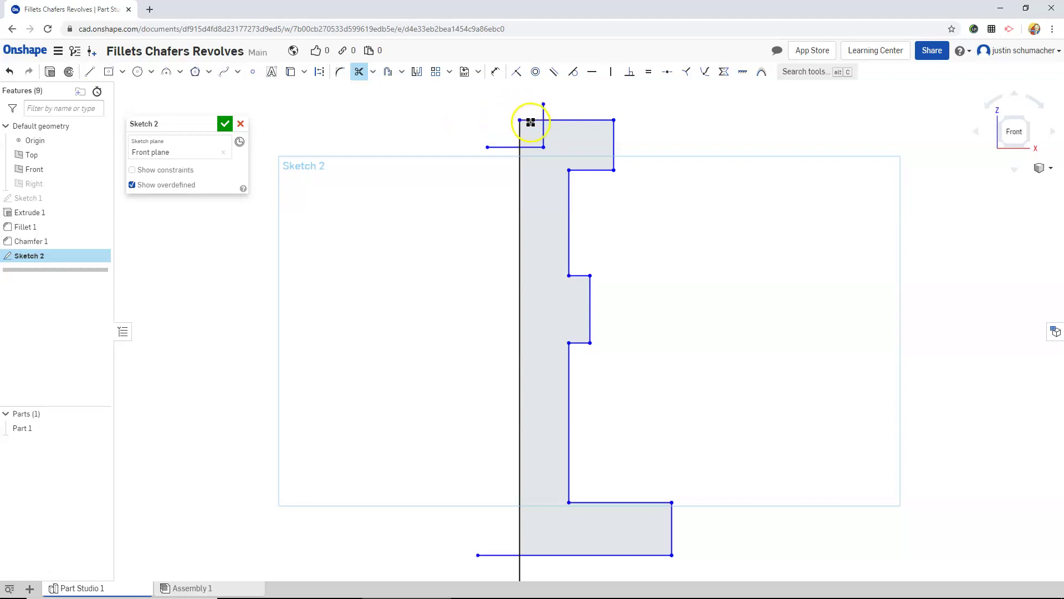
left_click(530, 121)
left_click(508, 147)
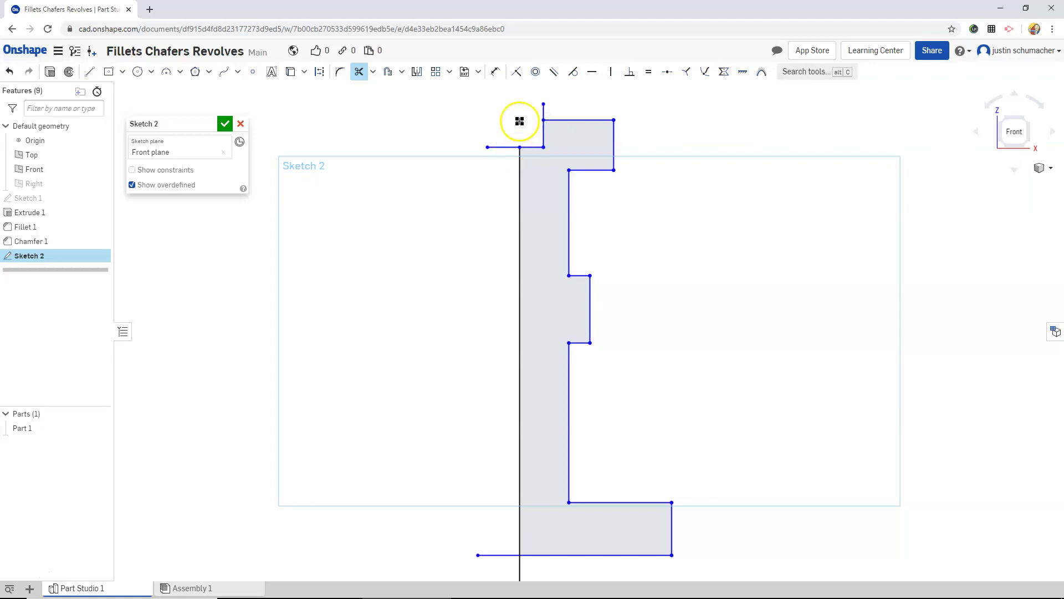
scroll(576, 305, "down", 5)
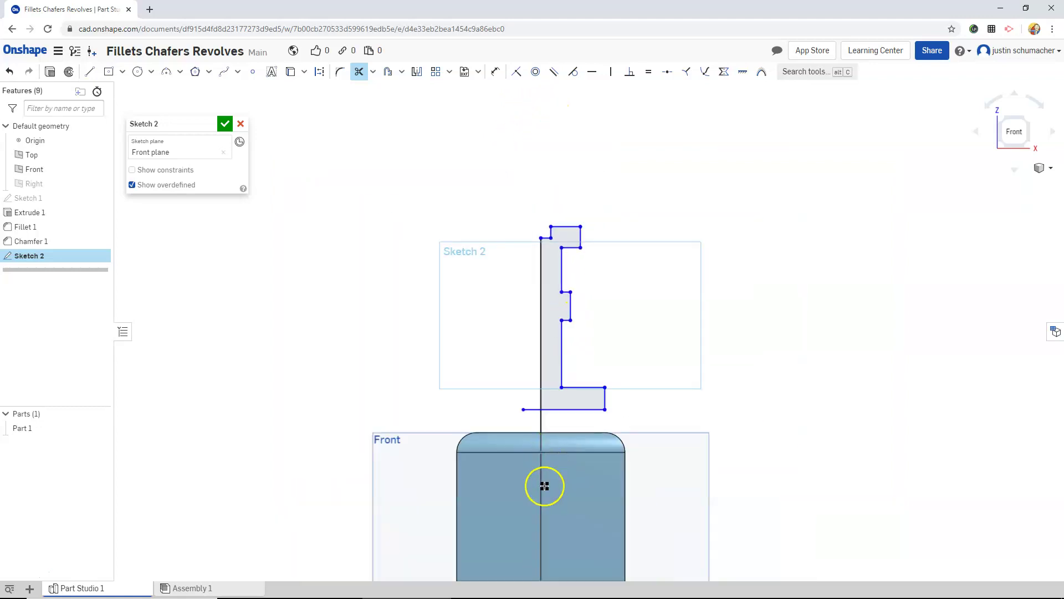
scroll(544, 485, "up", 4)
- Trim the stray base piece and leftover centre line below the profile, then finish Sketch 2
left_click(542, 315)
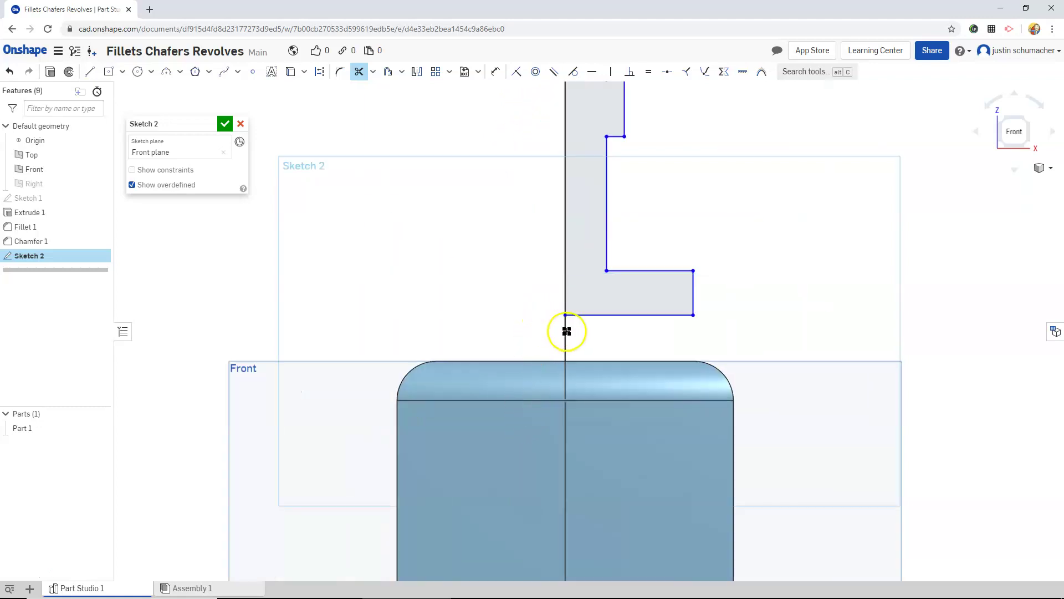
left_click(567, 331)
scroll(549, 339, "down", 3)
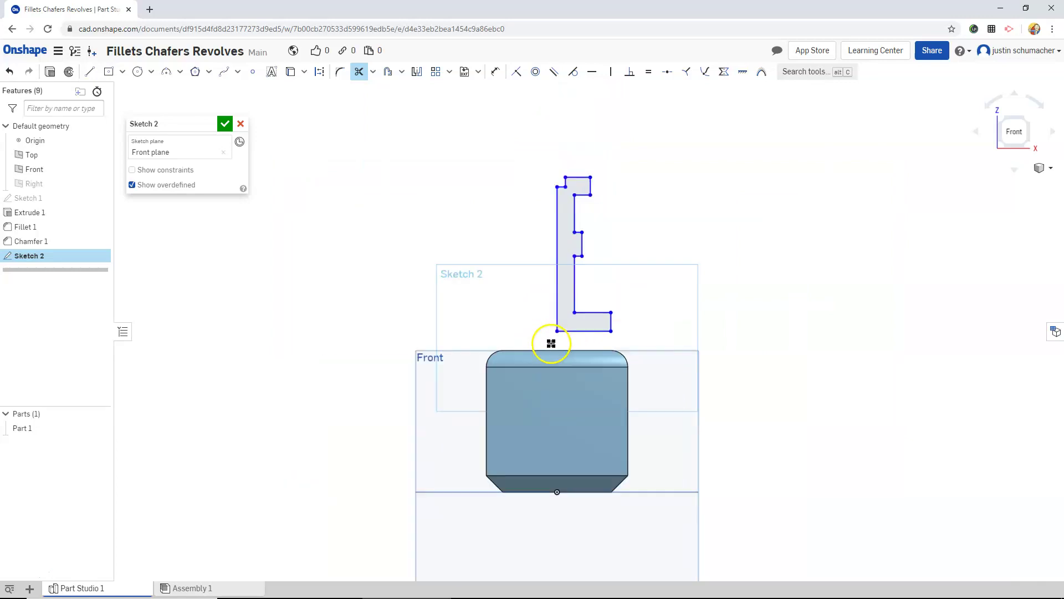
scroll(628, 158, "up", 2)
left_click(228, 130)
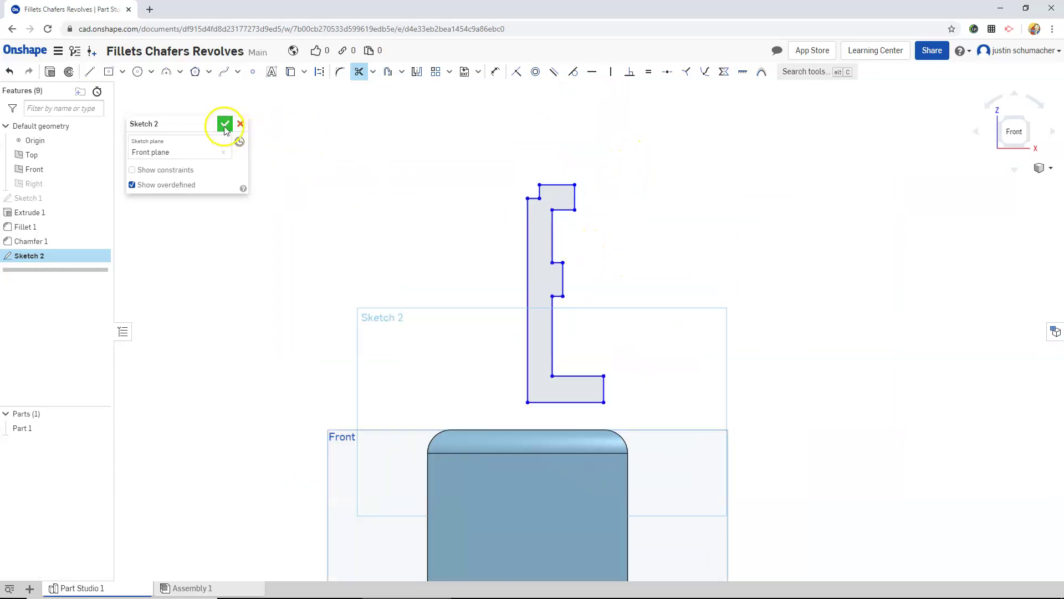
- Revolve Sketch 2's profile around its inner vertical edge
left_click(32, 256)
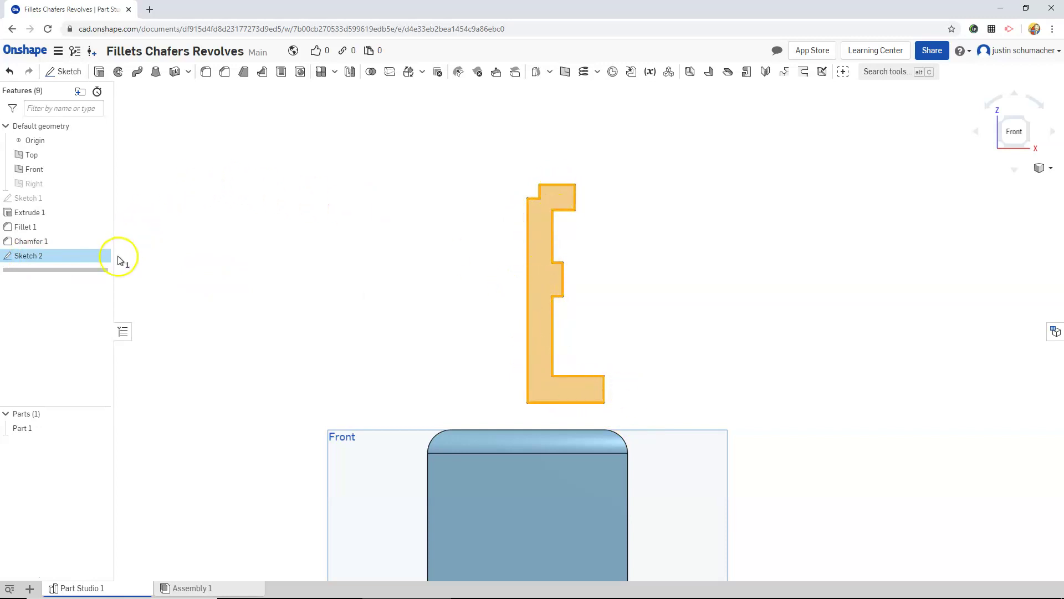
left_click(119, 73)
left_click(173, 188)
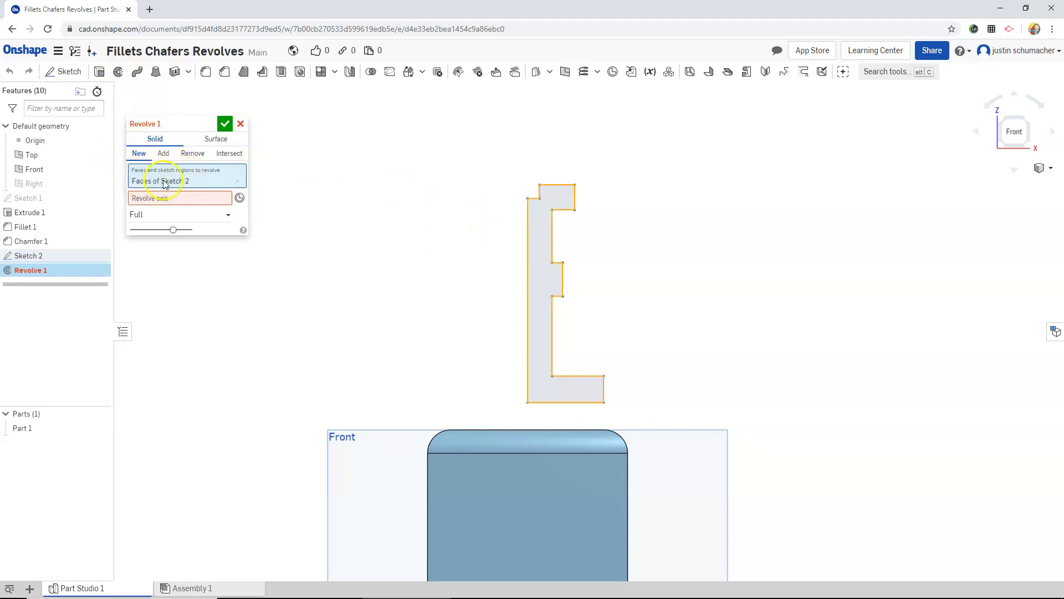
left_click(160, 202)
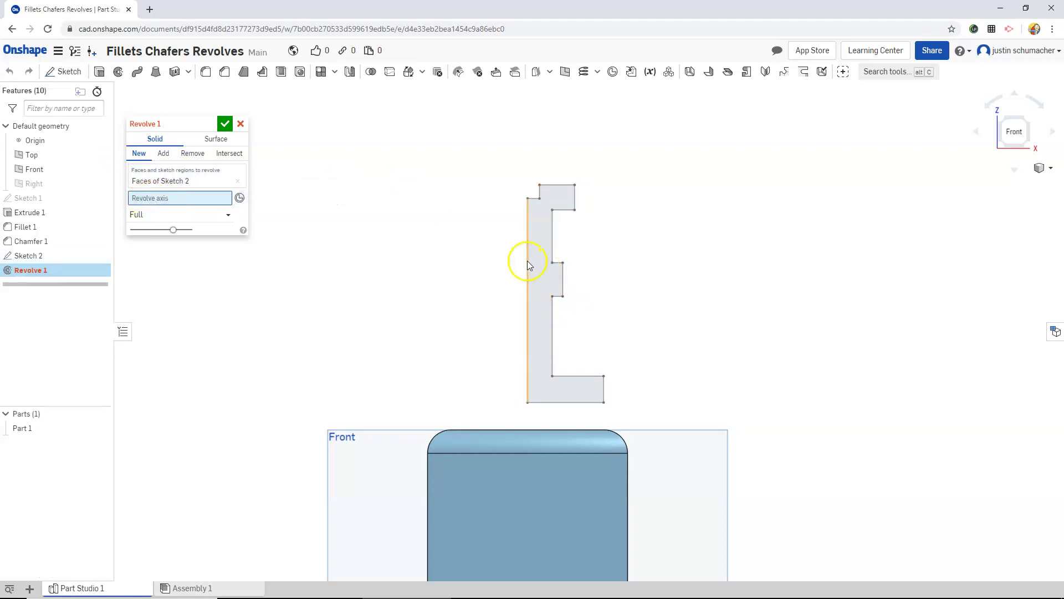
left_click(528, 261)
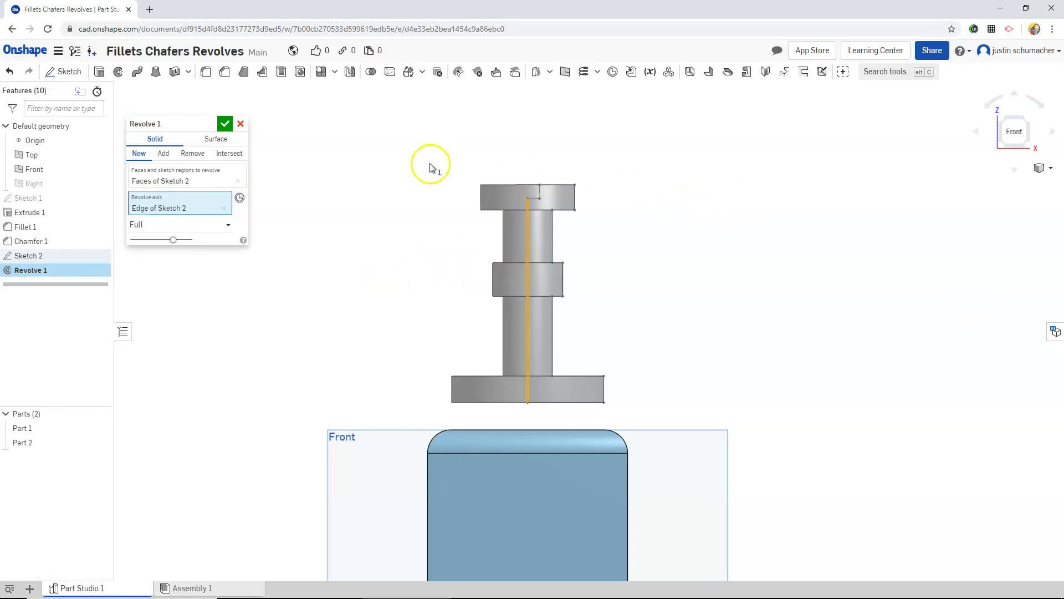
- Switch to a trimetric view, accept Revolve 1, and orbit to inspect the candlestick's shafts and disks
left_click(1048, 169)
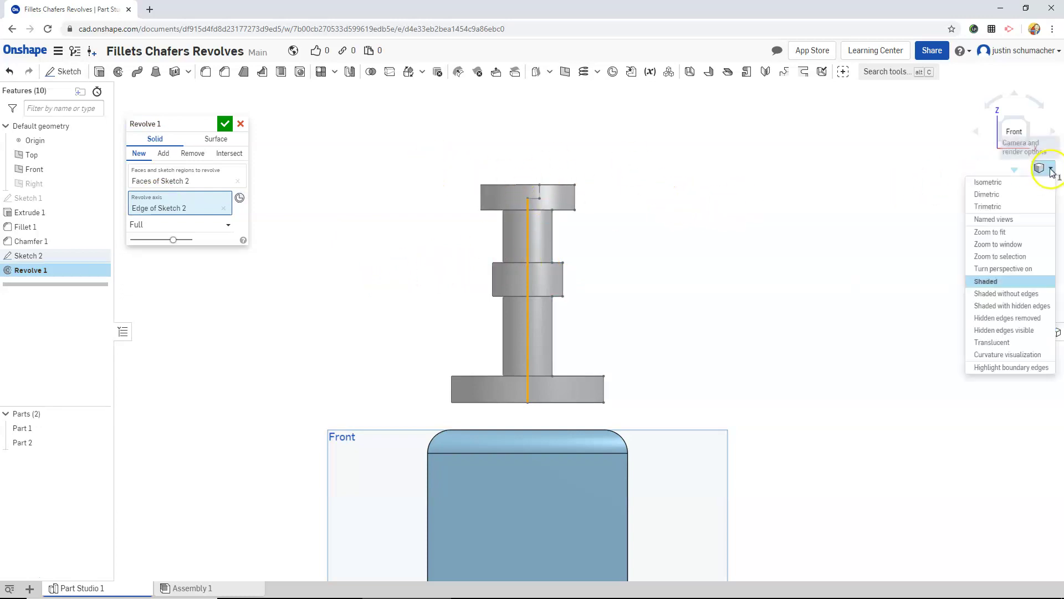
left_click(994, 207)
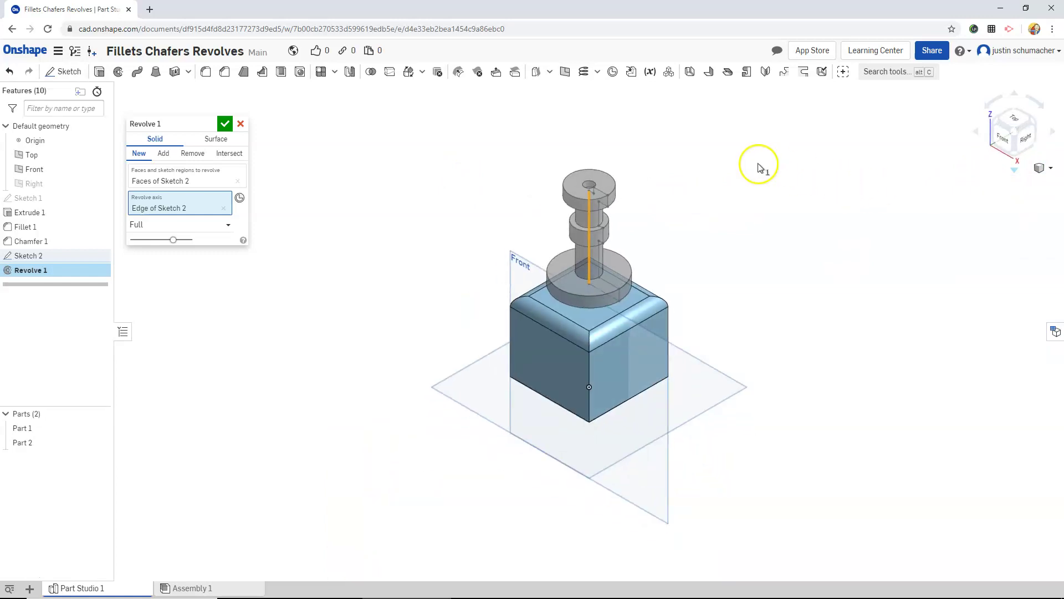
scroll(601, 186, "up", 3)
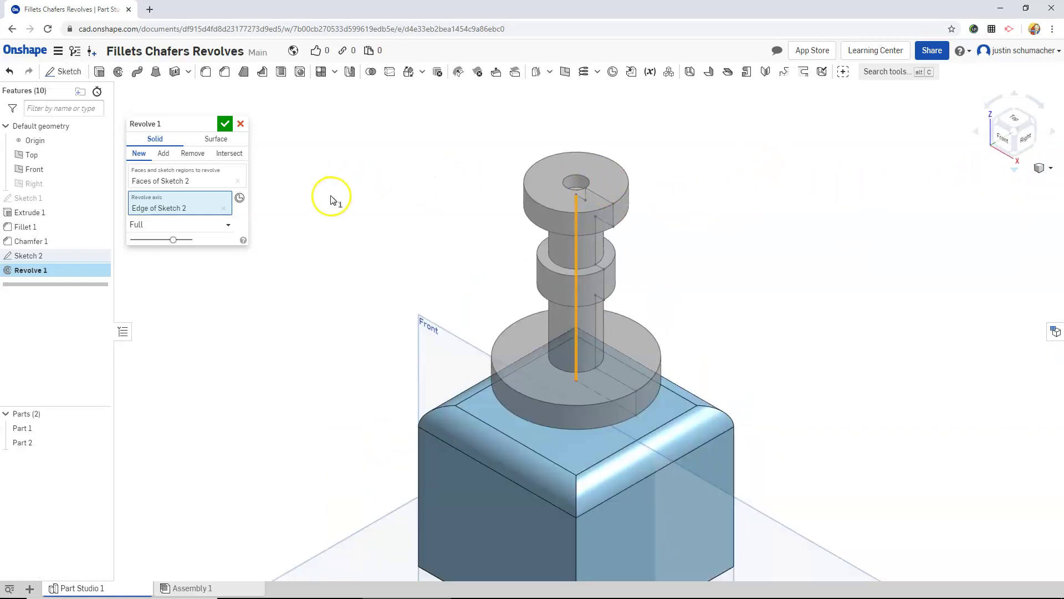
left_click(224, 125)
right_click_drag(349, 292, 442, 309)
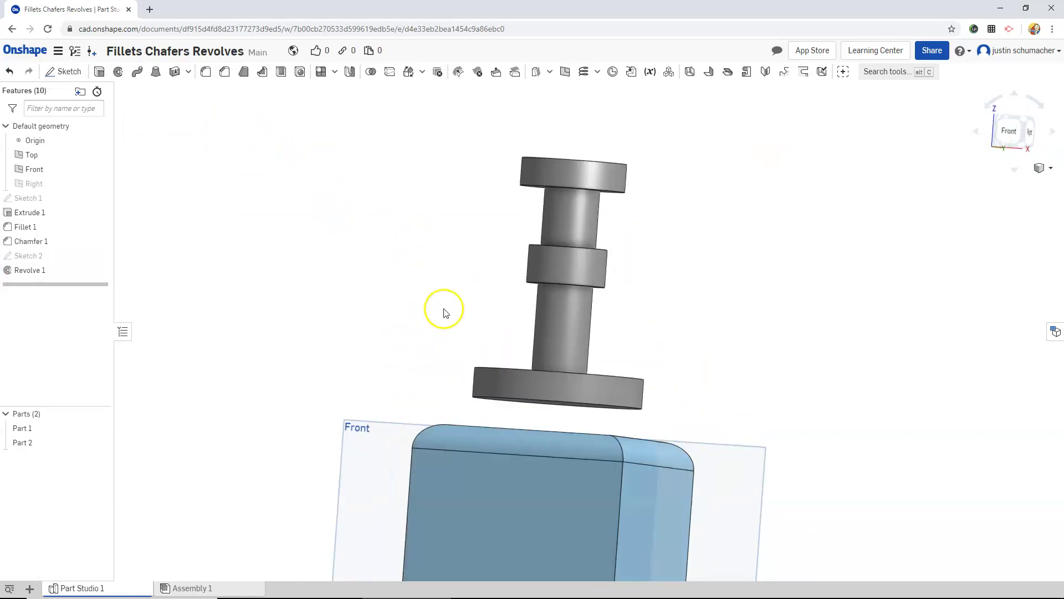
scroll(623, 208, "up", 5)
mouse_move(622, 208)
right_mouse_down()
mouse_move(615, 231)
mouse_move(620, 178)
mouse_move(617, 192)
right_mouse_up()
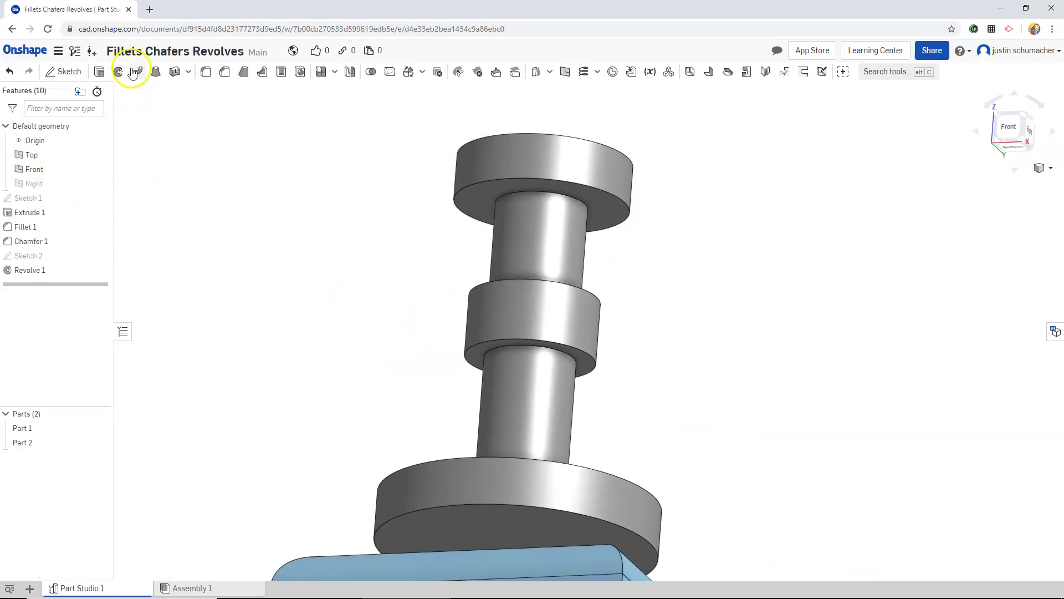
- Fillet the underside rim of the candlestick's top disk at 0.15 in
left_click(204, 72)
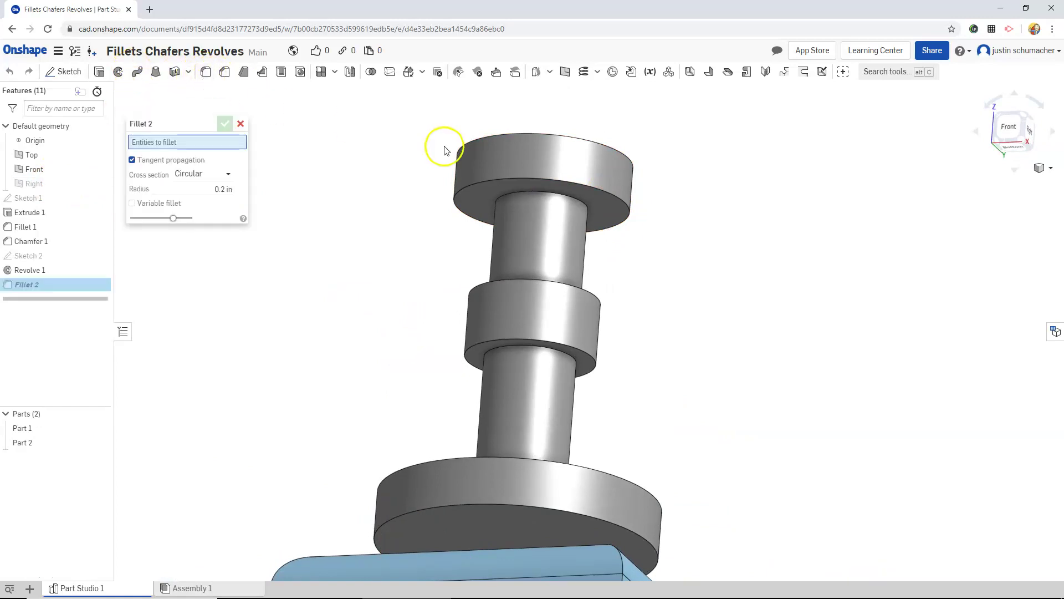
left_click(472, 182)
left_click(222, 198)
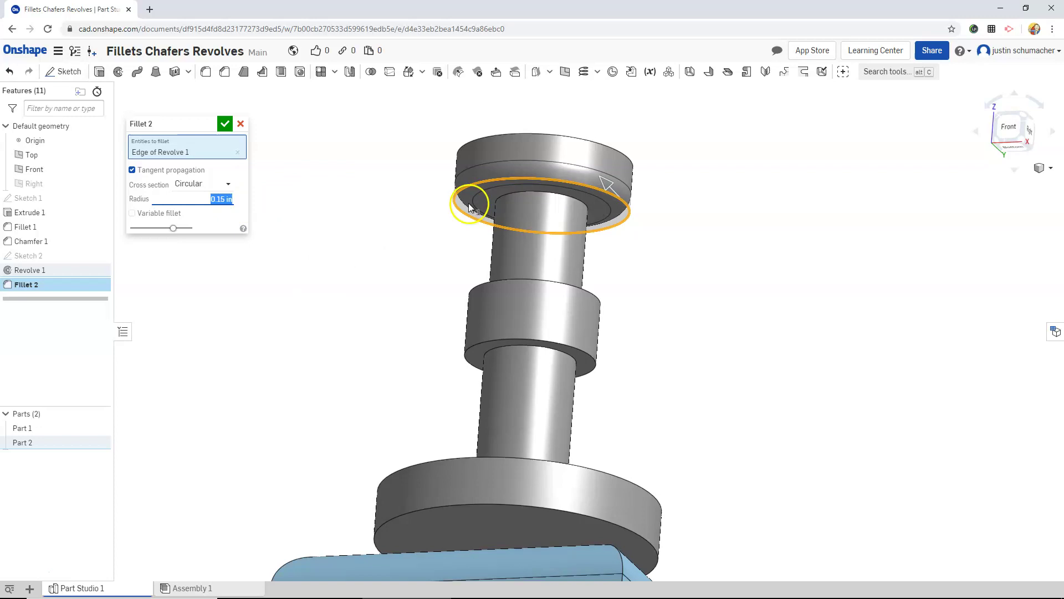
right_click_drag(470, 208, 626, 204)
scroll(642, 166, "up", 4)
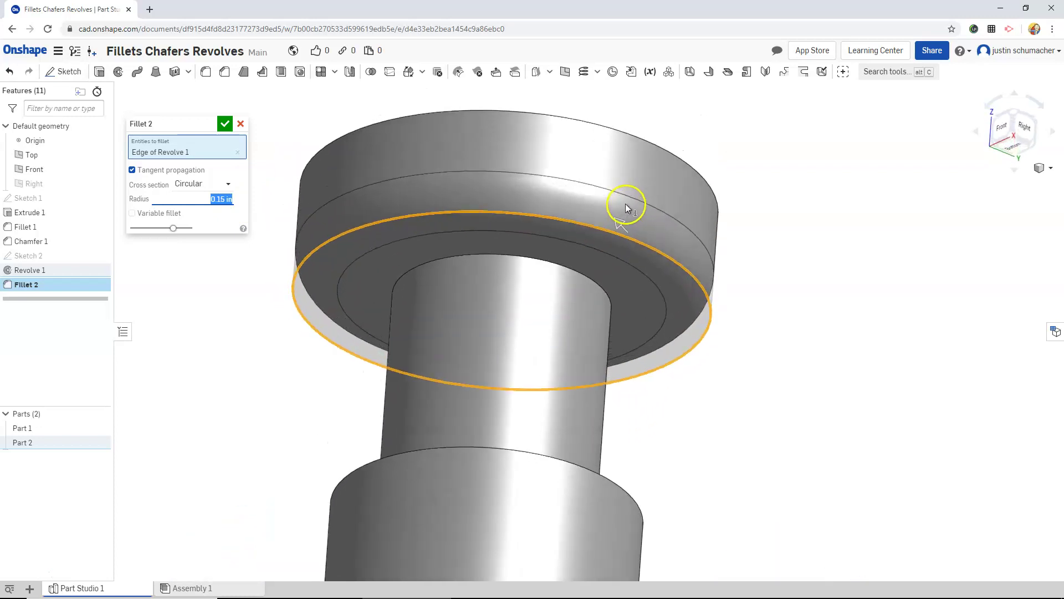
left_click(224, 124)
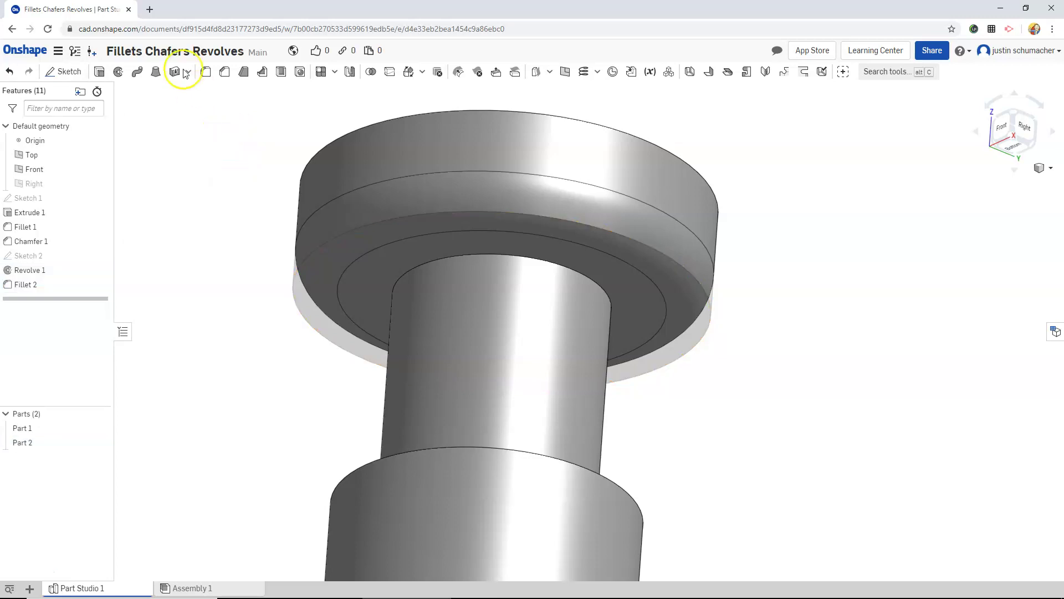
- Round the edge where the upper shaft meets the top disk with a 0.1 in fillet
left_click(204, 73)
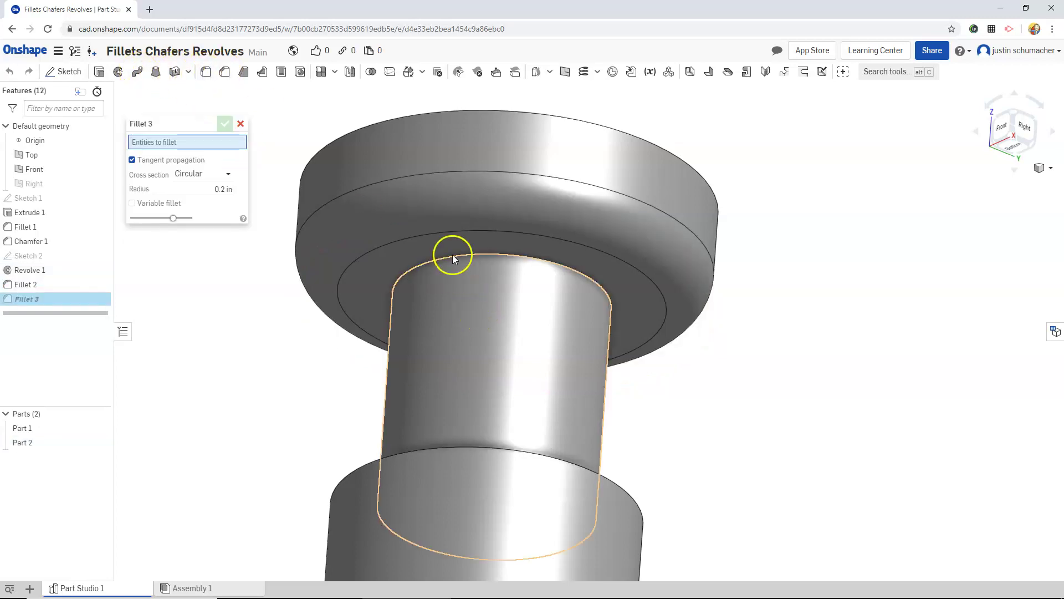
left_click(450, 251)
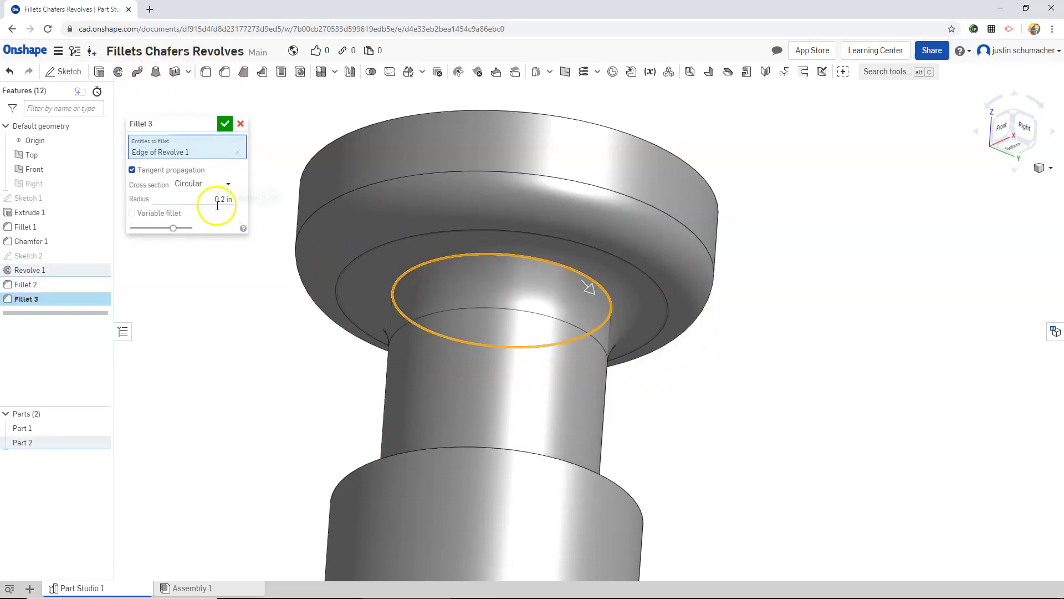
key("Up")
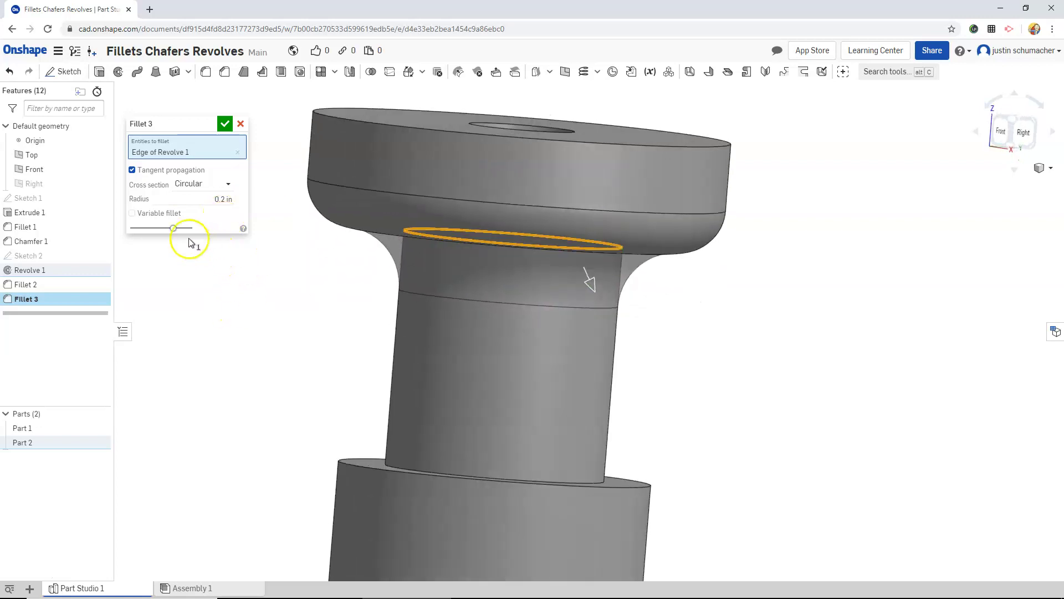
left_click(198, 200)
type("0.1")
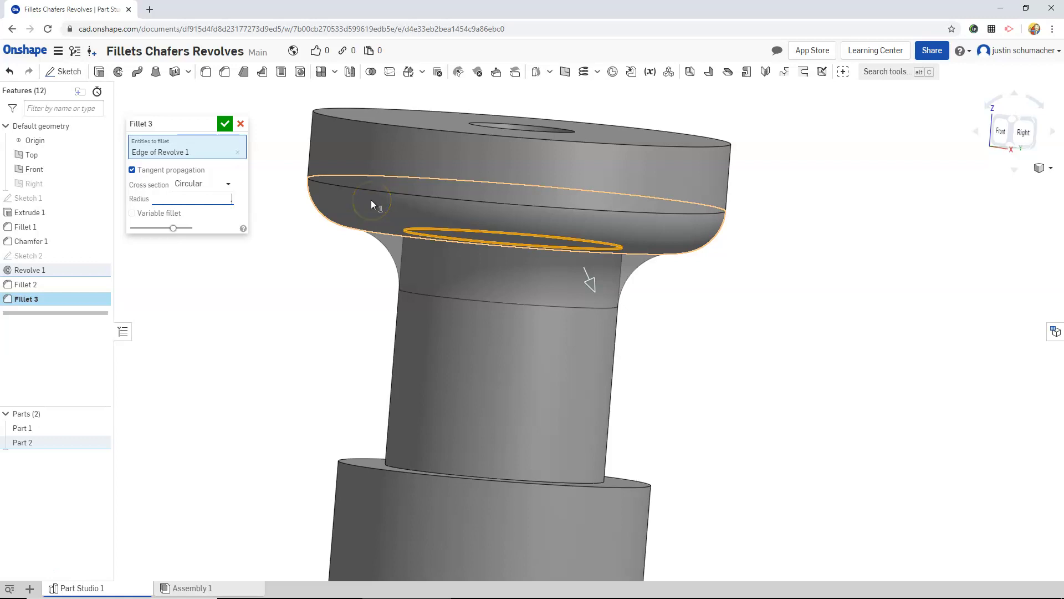
key("Return")
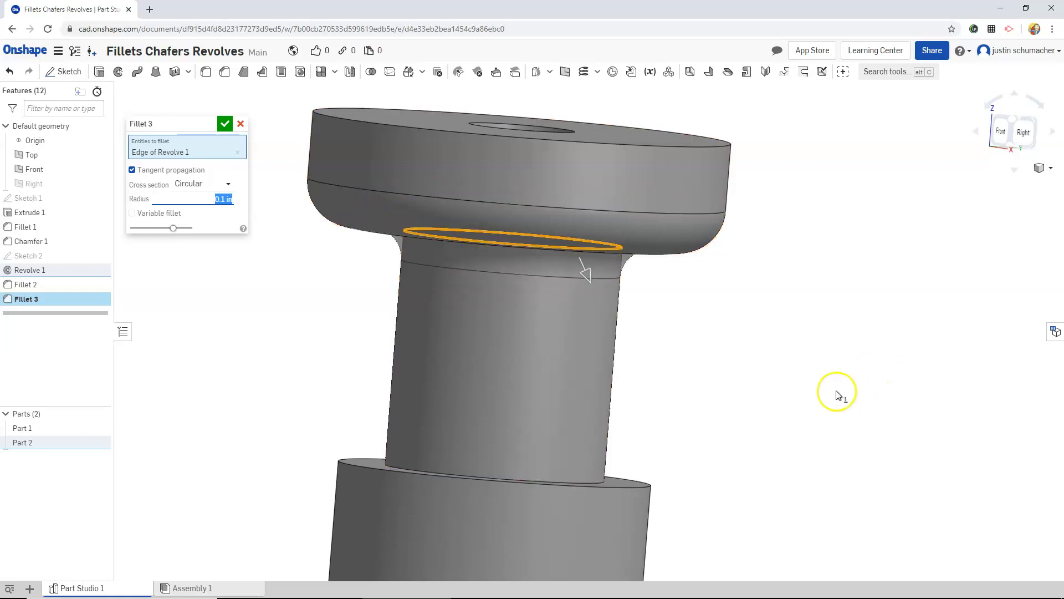
scroll(649, 288, "up", 3)
right_click_drag(665, 289, 431, 128)
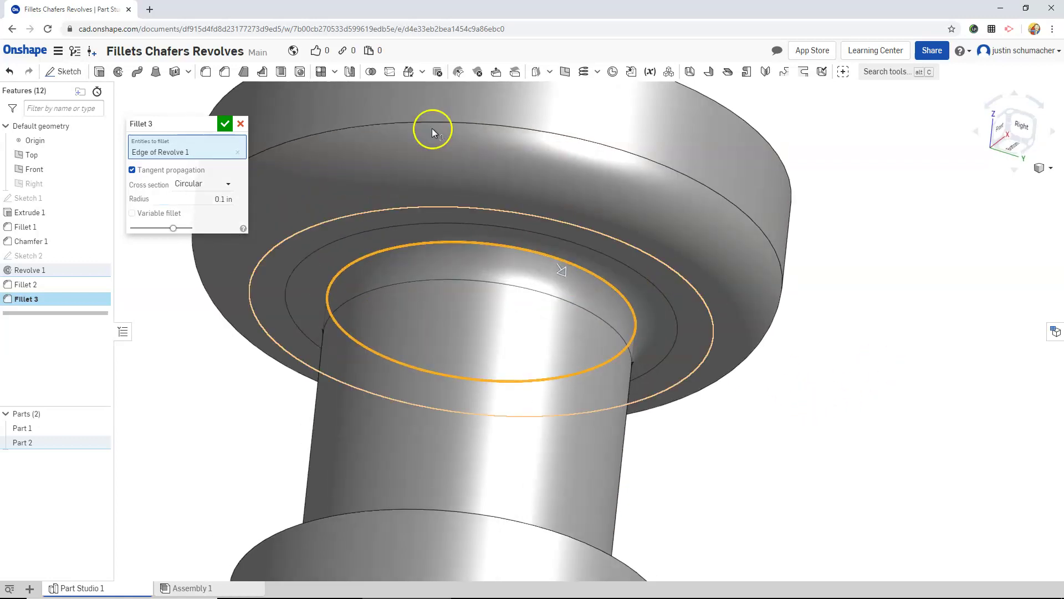
left_click(225, 123)
scroll(393, 243, "down", 3)
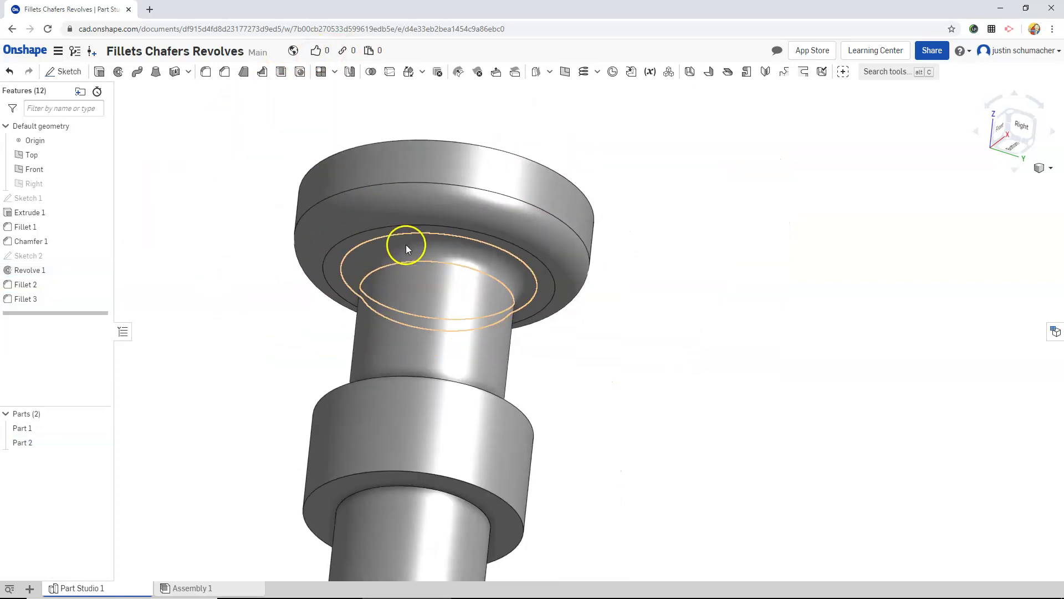
right_click_drag(406, 244, 380, 292)
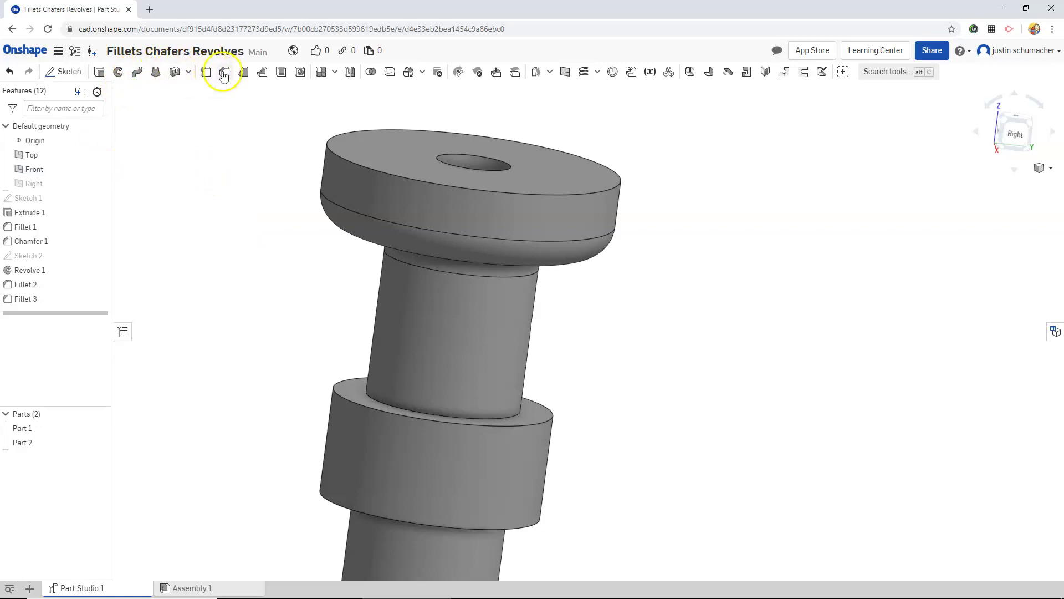
- Chamfer the middle collar's top and bottom edges with a 0.15 in distance
left_click(225, 73)
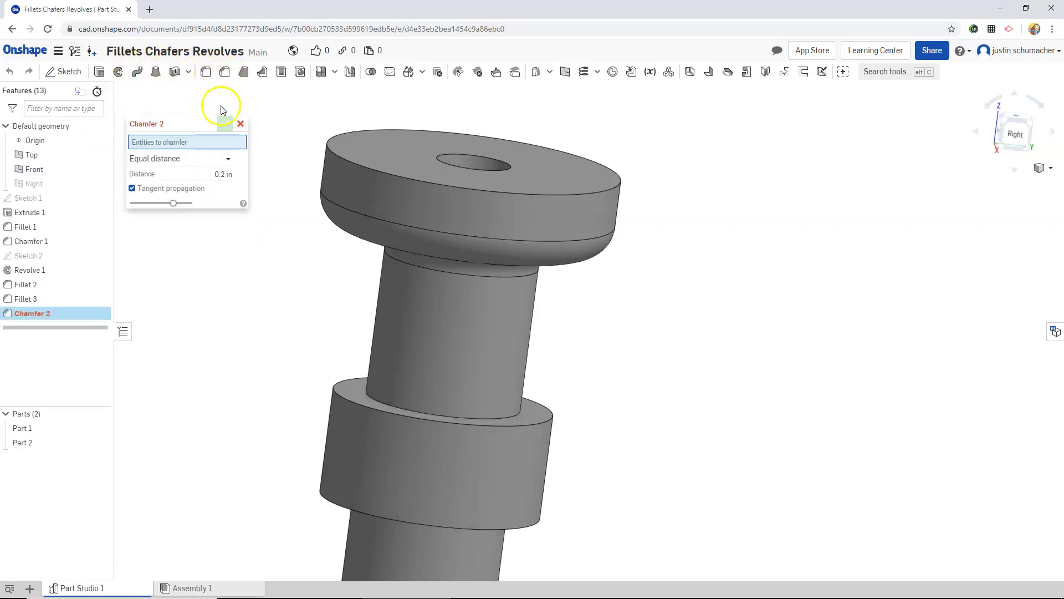
left_click(210, 175)
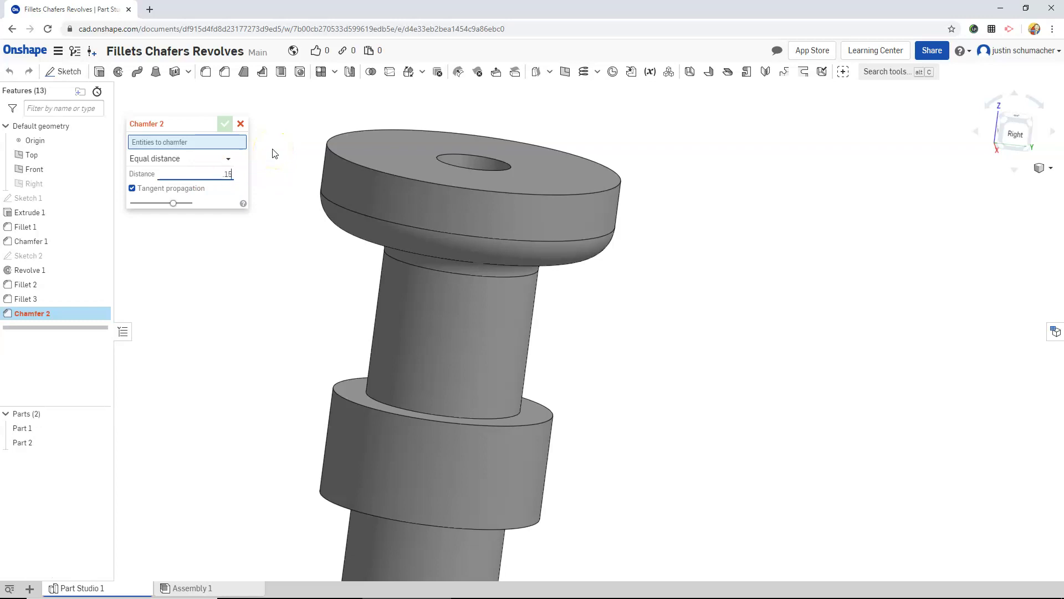
type(".15")
key("Return")
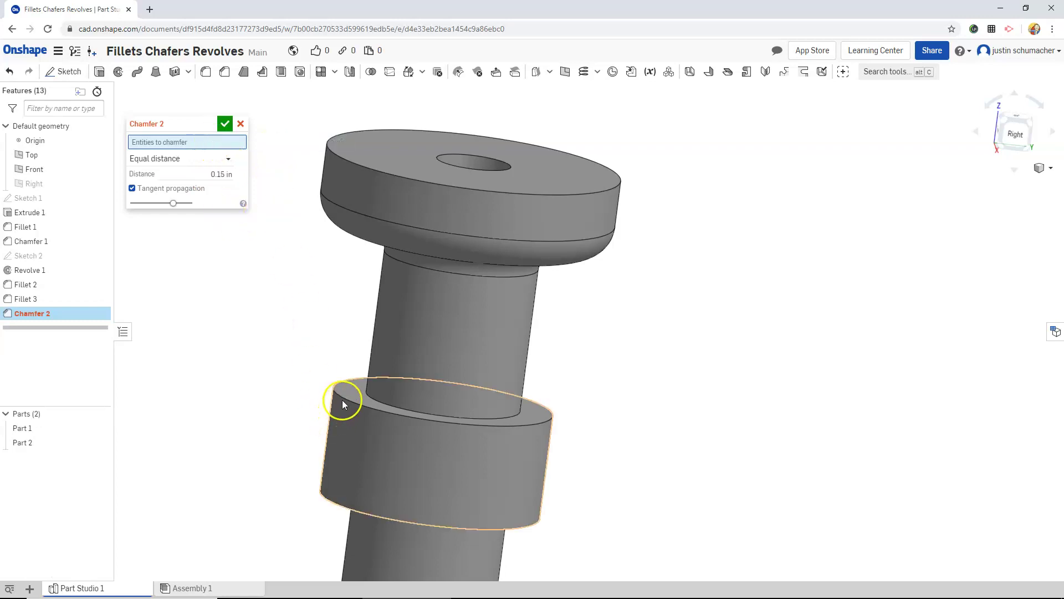
left_click(342, 398)
left_click(328, 501)
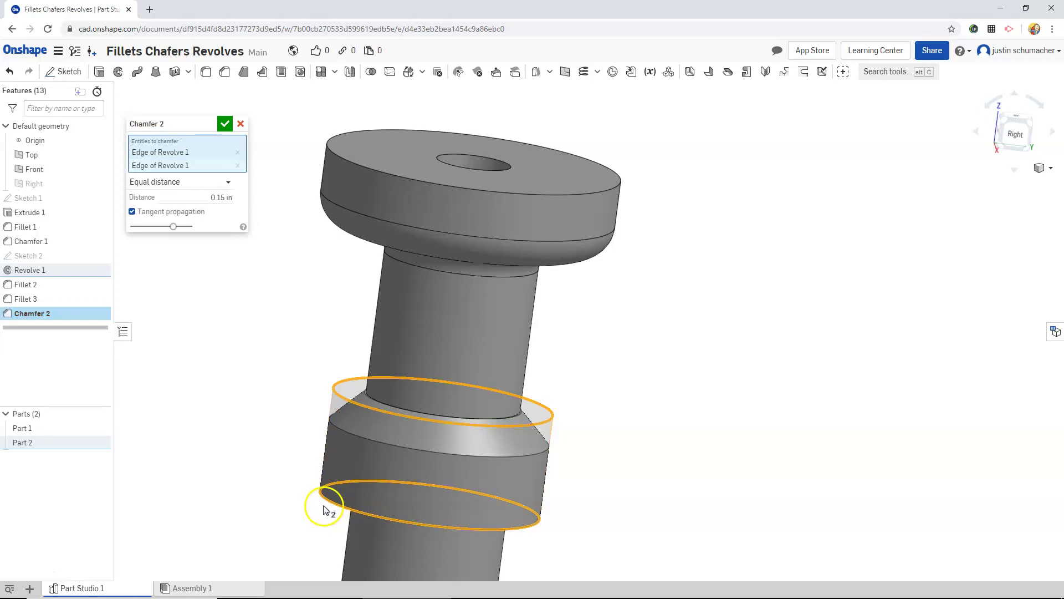
right_click(252, 463)
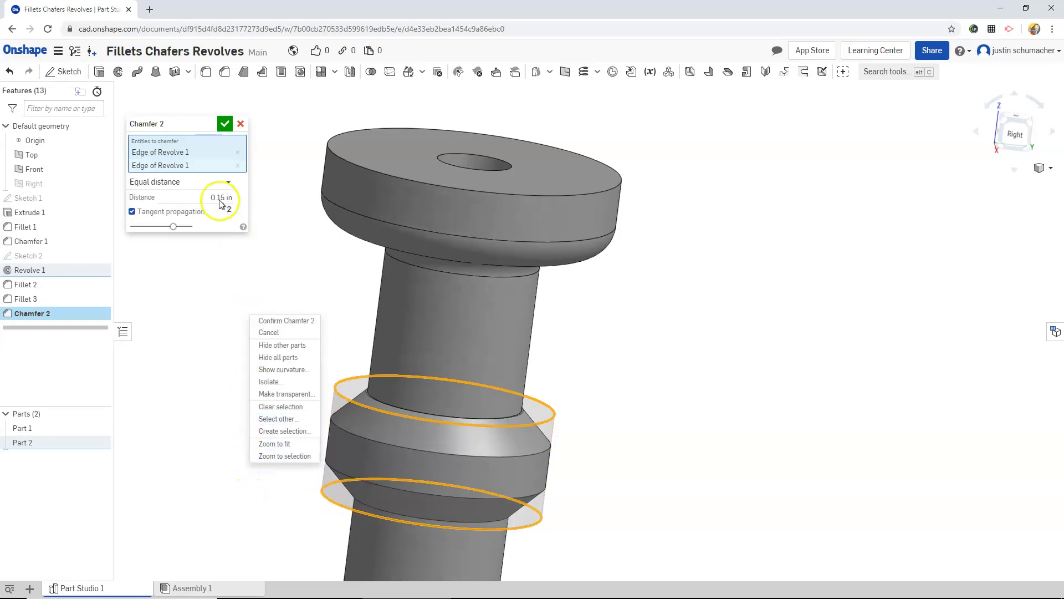
left_click(225, 124)
left_click(225, 124)
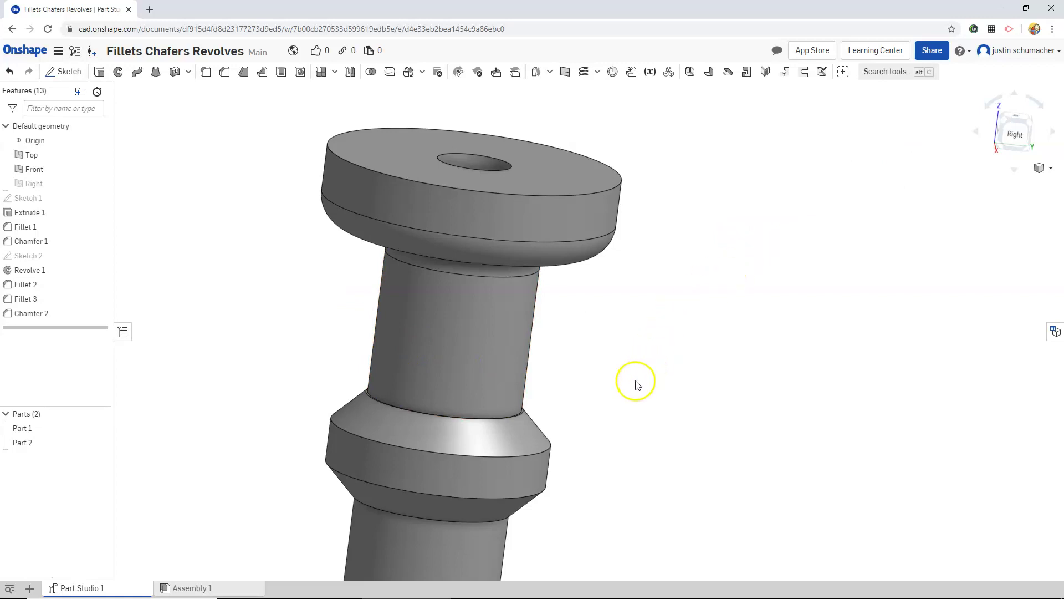
- Fillet the top outer rim of the candlestick's base disk with a 0.25 in radius
middle_click_drag(636, 384, 690, 207)
scroll(658, 285, "down", 5)
scroll(665, 274, "up", 3)
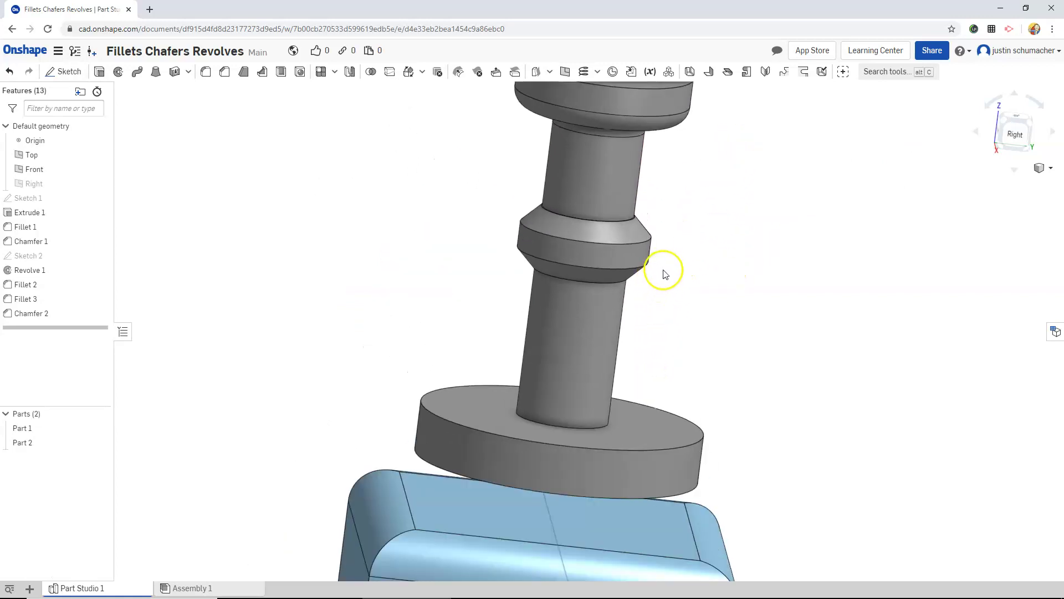
right_click_drag(677, 317, 675, 333)
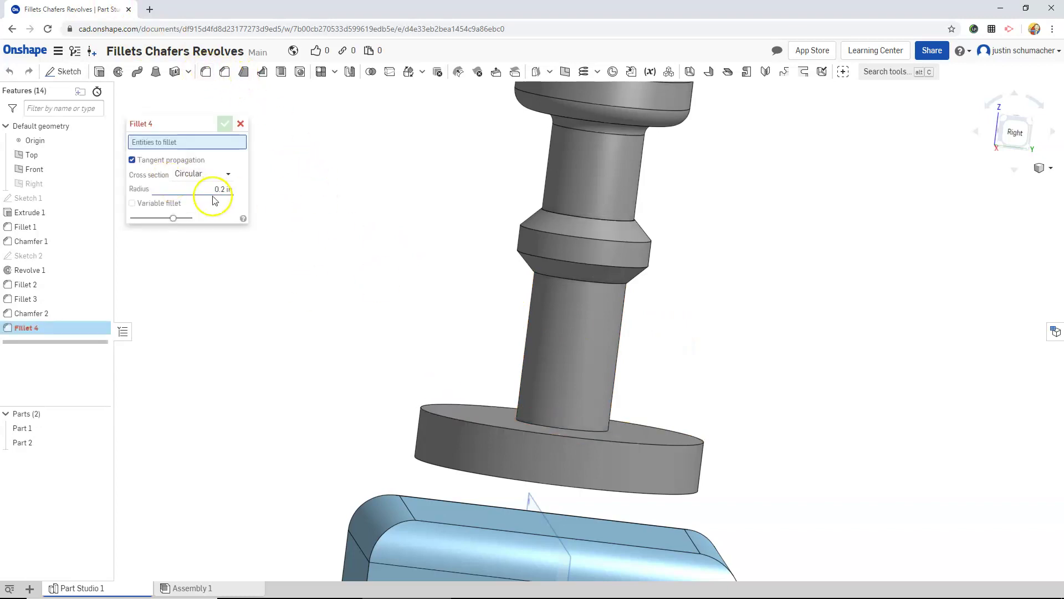
left_click(207, 190)
type(".25")
left_click(437, 412)
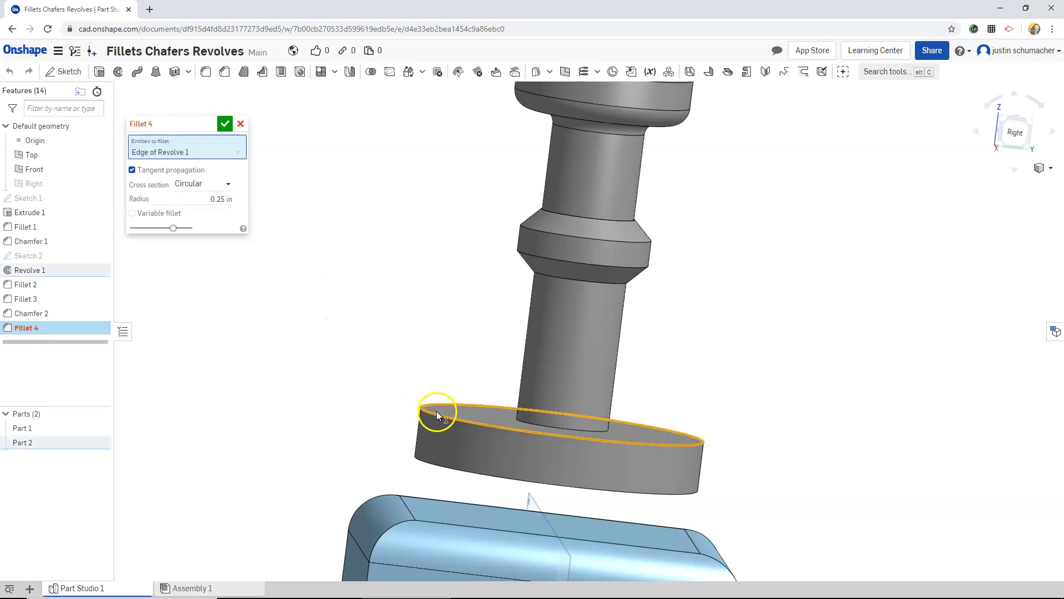
left_click(225, 123)
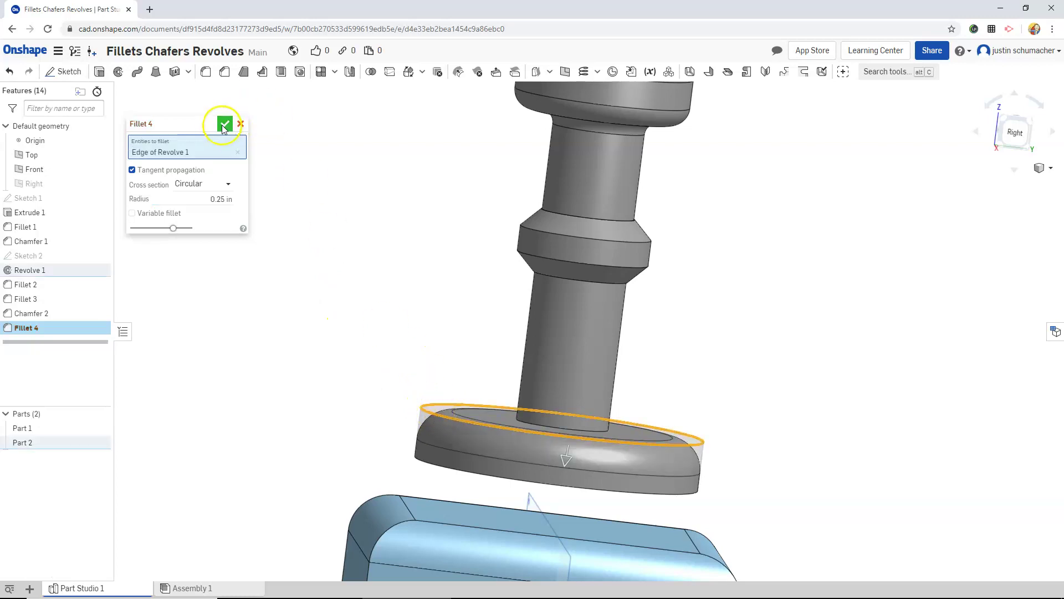
scroll(366, 219, "down", 3)
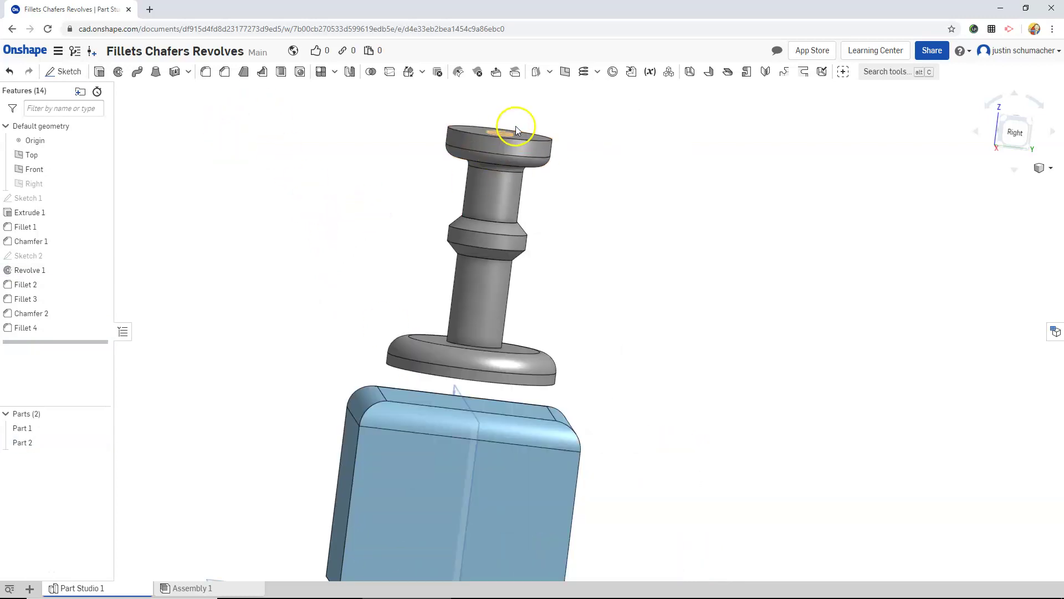
right_click_drag(515, 125, 478, 134)
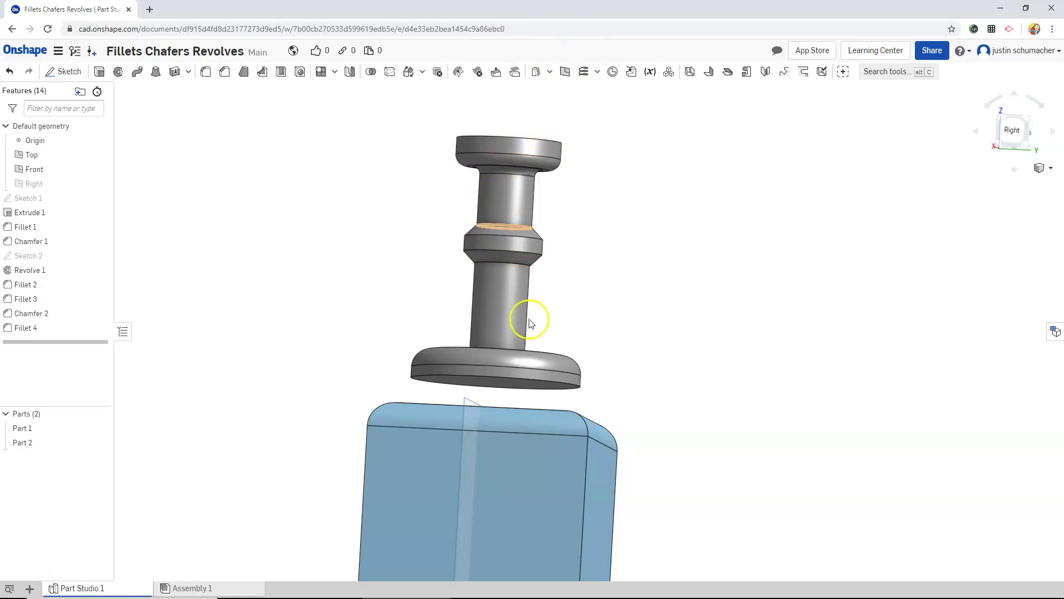
scroll(541, 473, "down", 2)
key("shift+7")
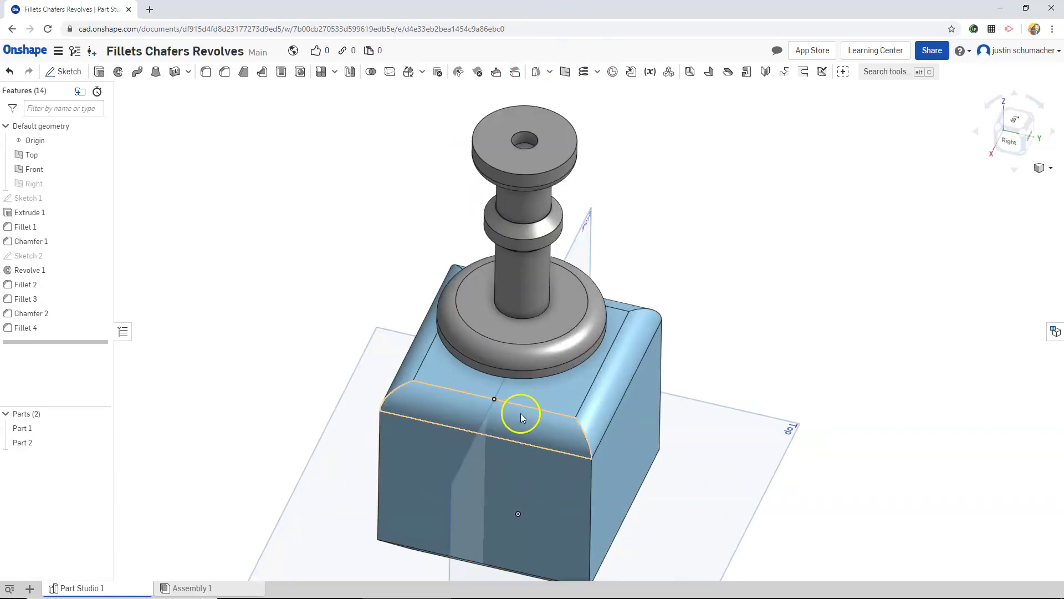
right_click_drag(485, 520, 506, 457)
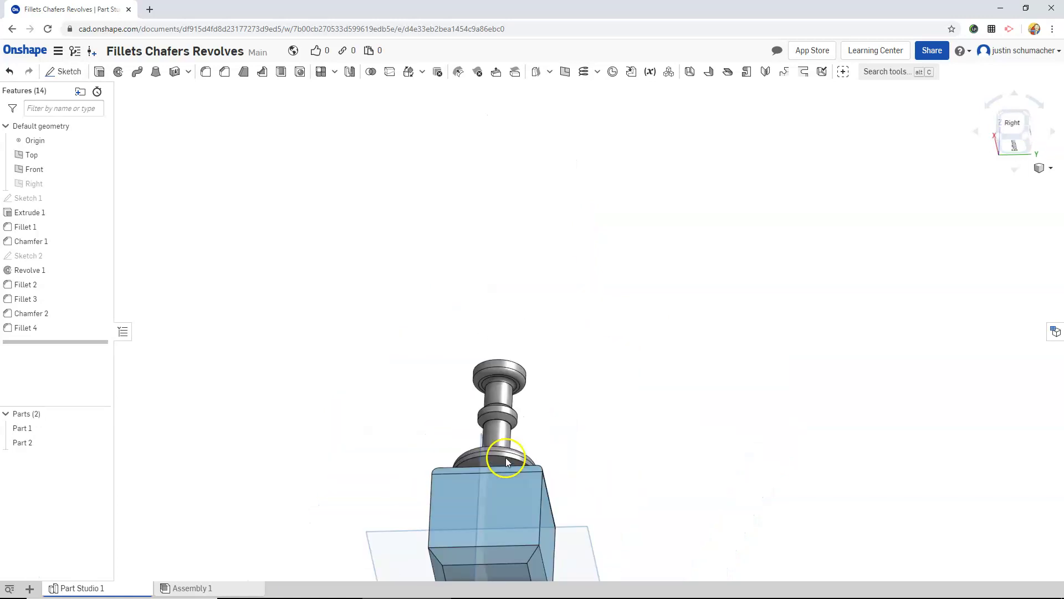
scroll(502, 560, "up", 2)
middle_click_drag(494, 518, 511, 208)
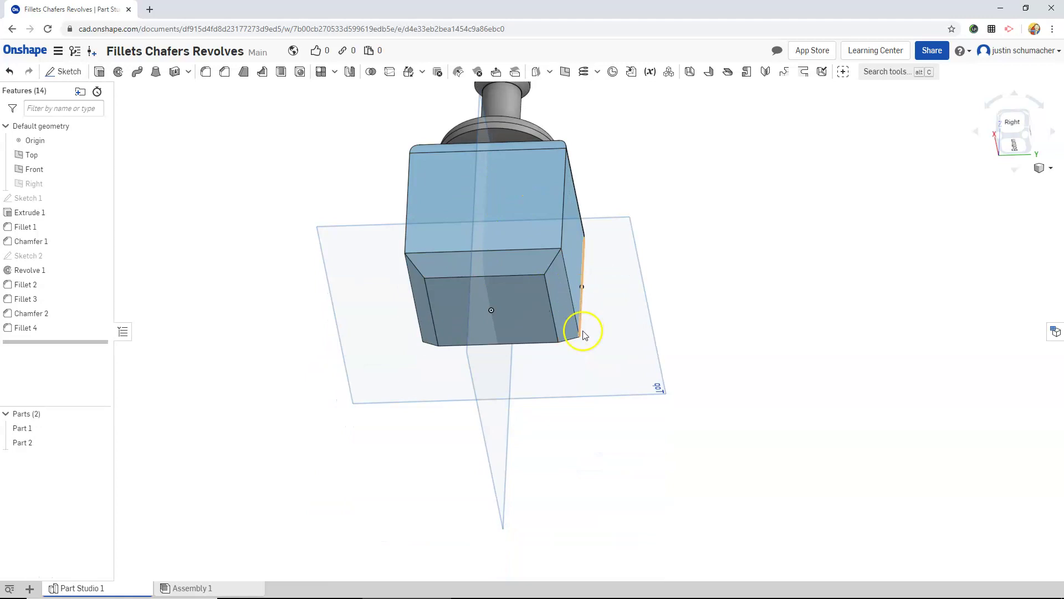